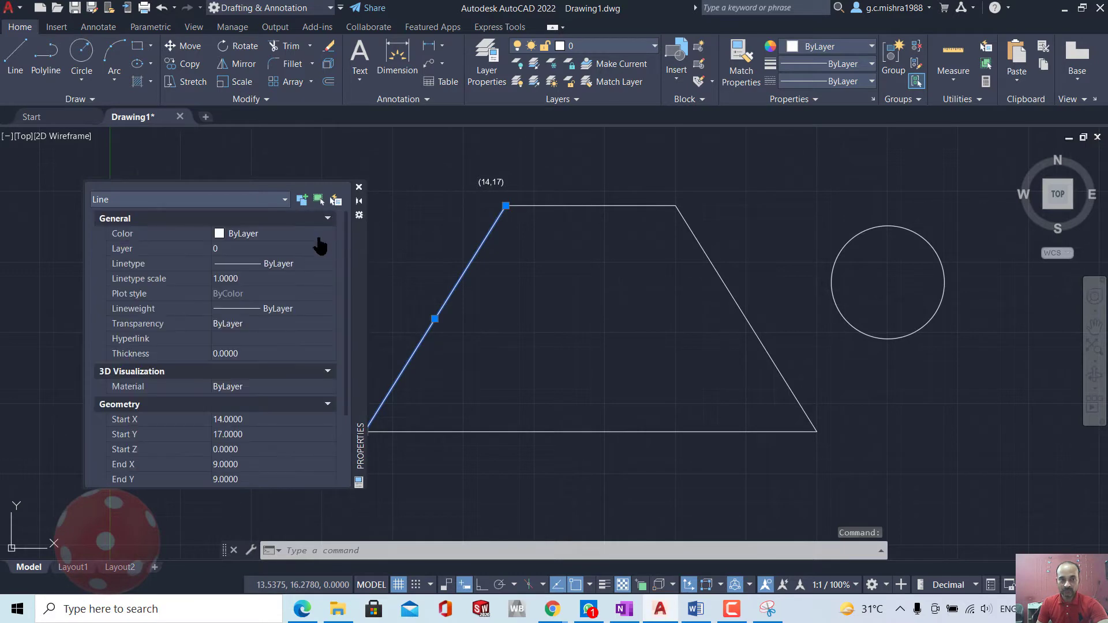
Step: Collapse the General, 3D Visualization and Geometry categories in the slanted line's properties, and clear the selection
left_click(328, 219)
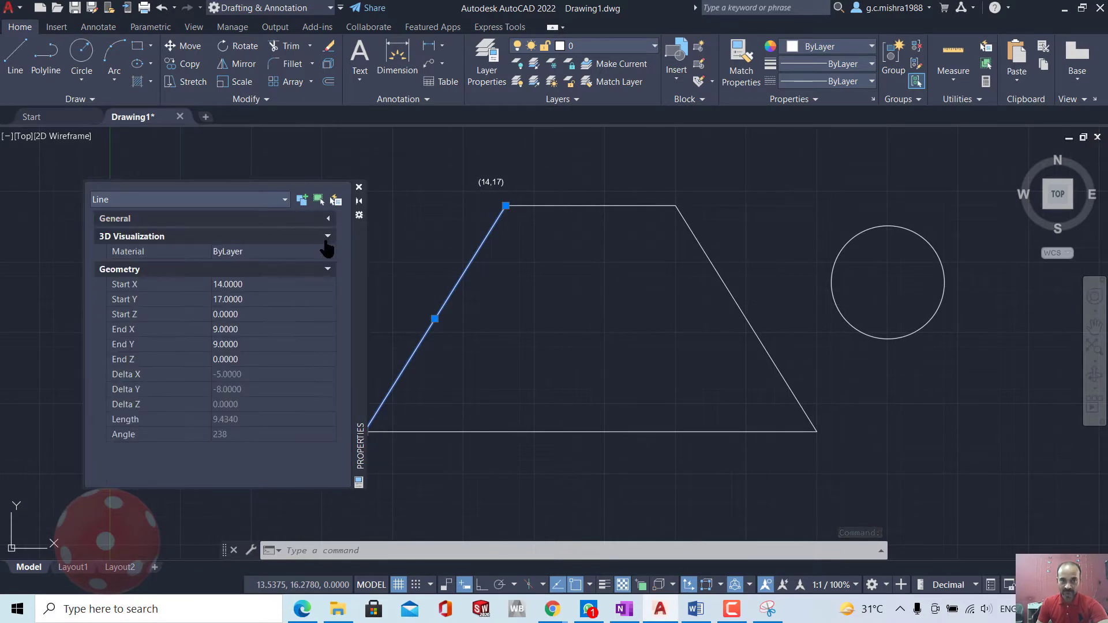
left_click(326, 238)
left_click(328, 254)
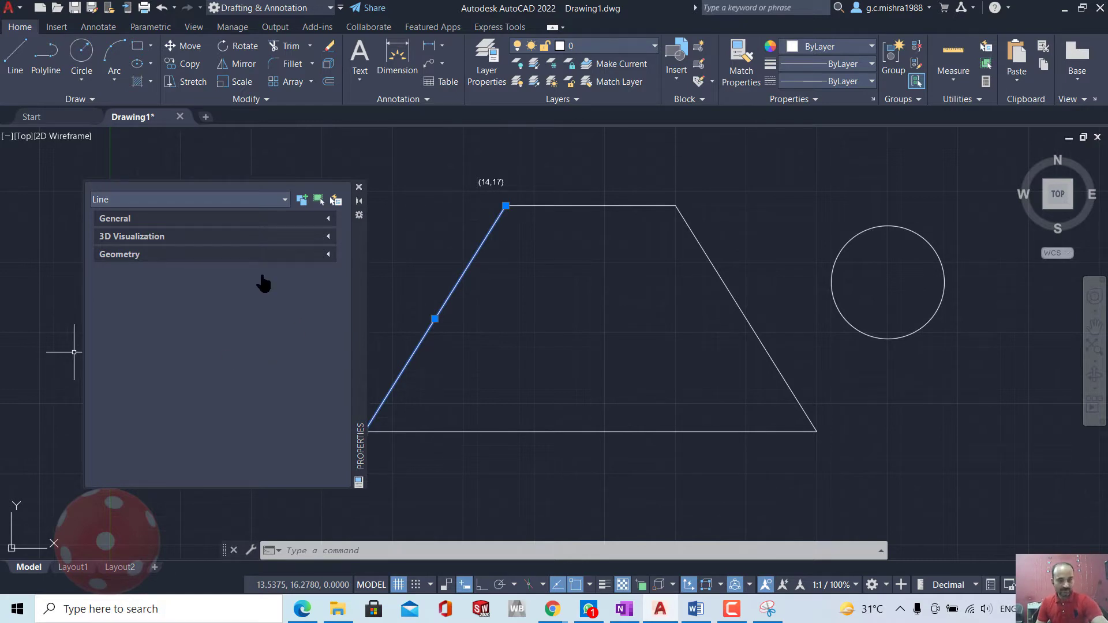
key("Escape")
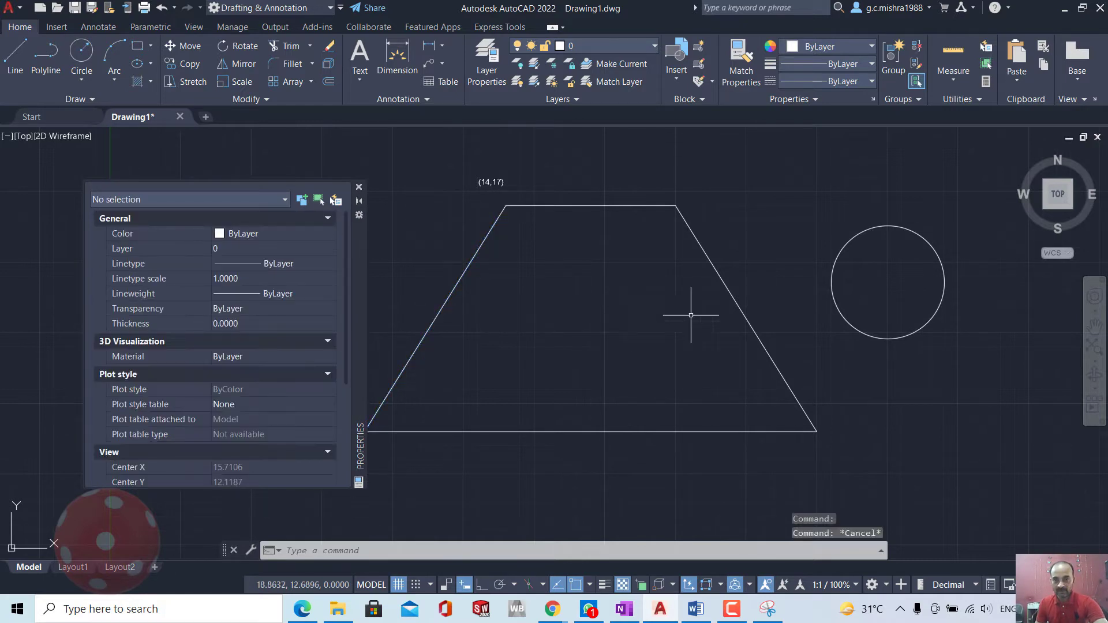
Step: Check the properties of the circle, first alone and then together with the (14,17) text, and clear the selection
left_click(841, 260)
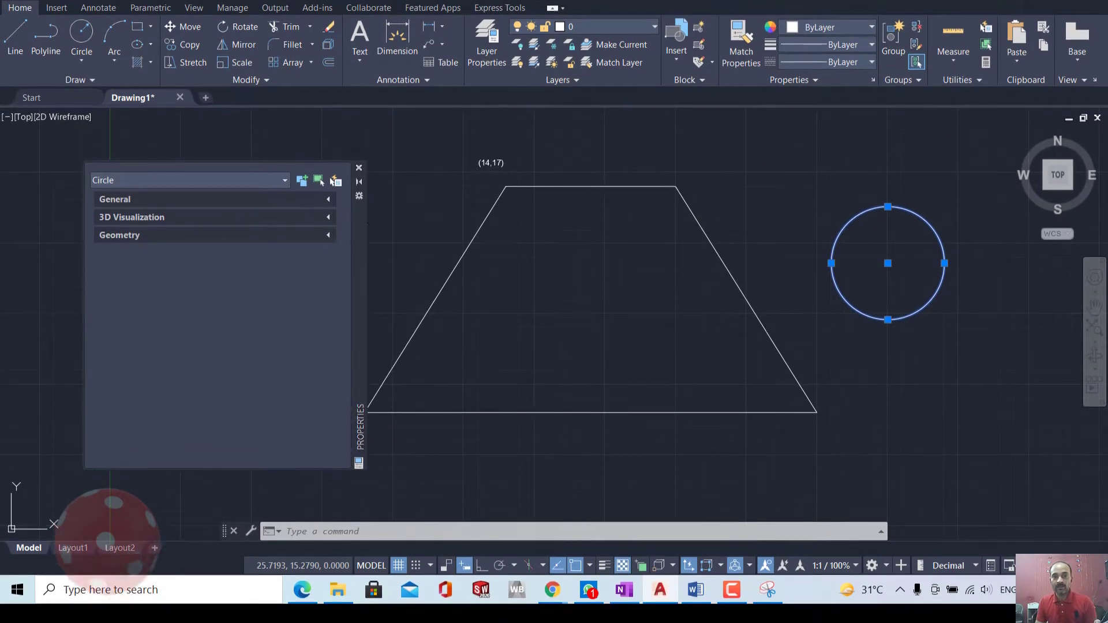
left_click(479, 182)
right_click(479, 181)
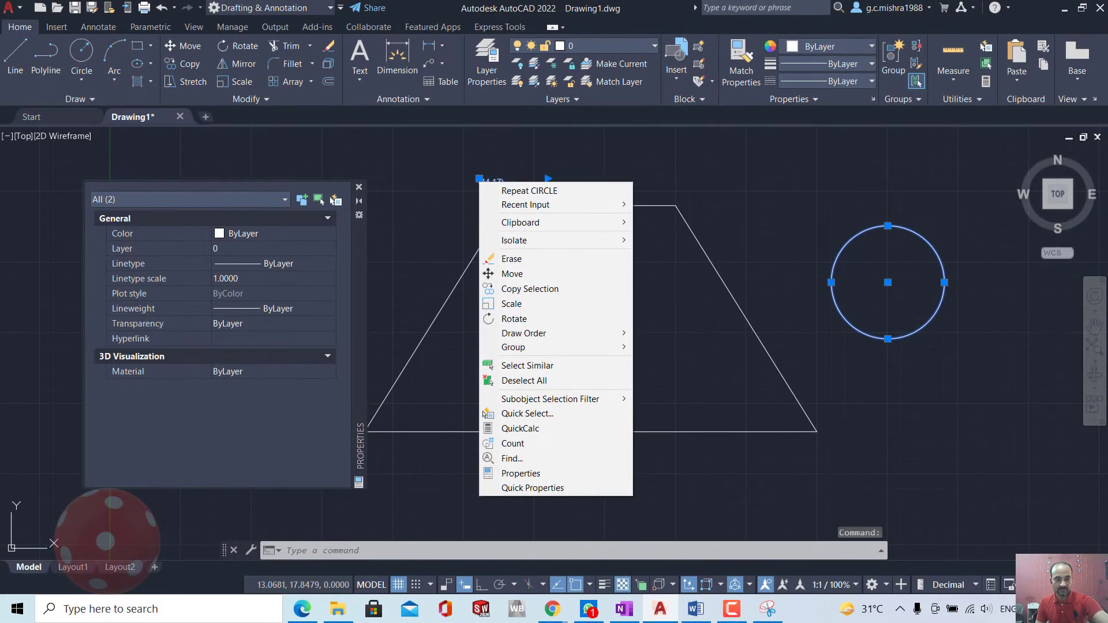
key("Escape")
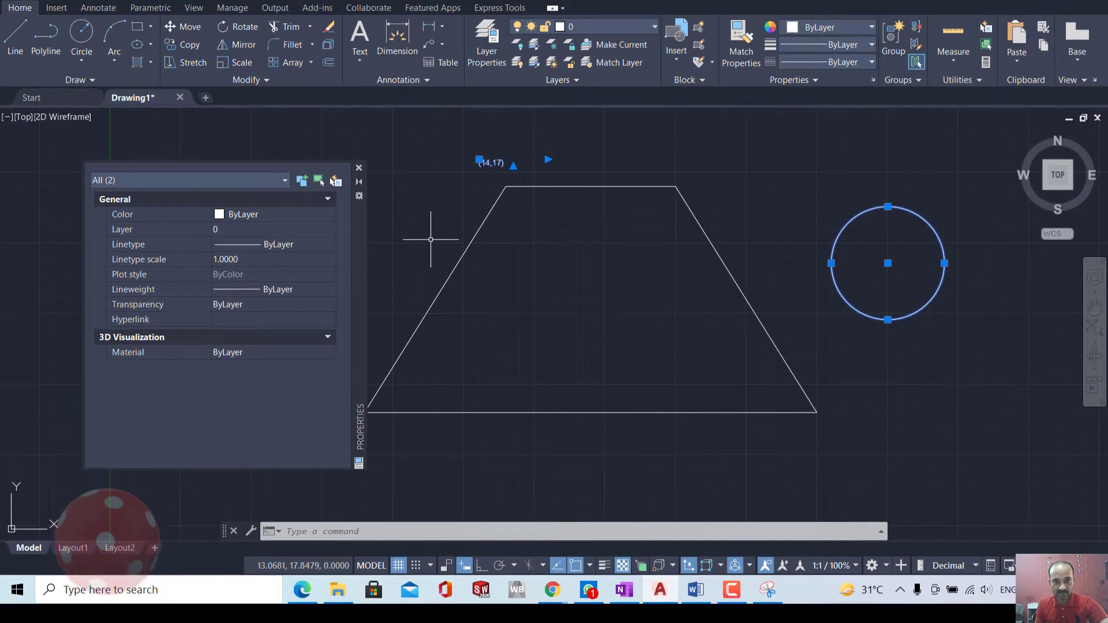
key("Escape")
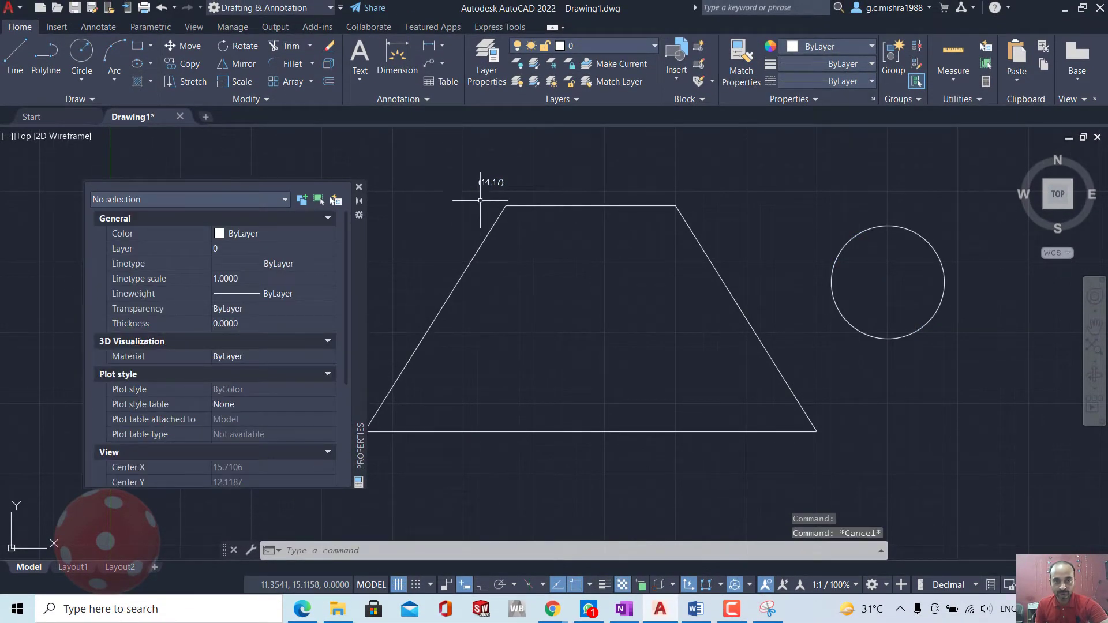
Step: Select only the (14,17) text, expand its General properties and list the available colours
left_click(478, 182)
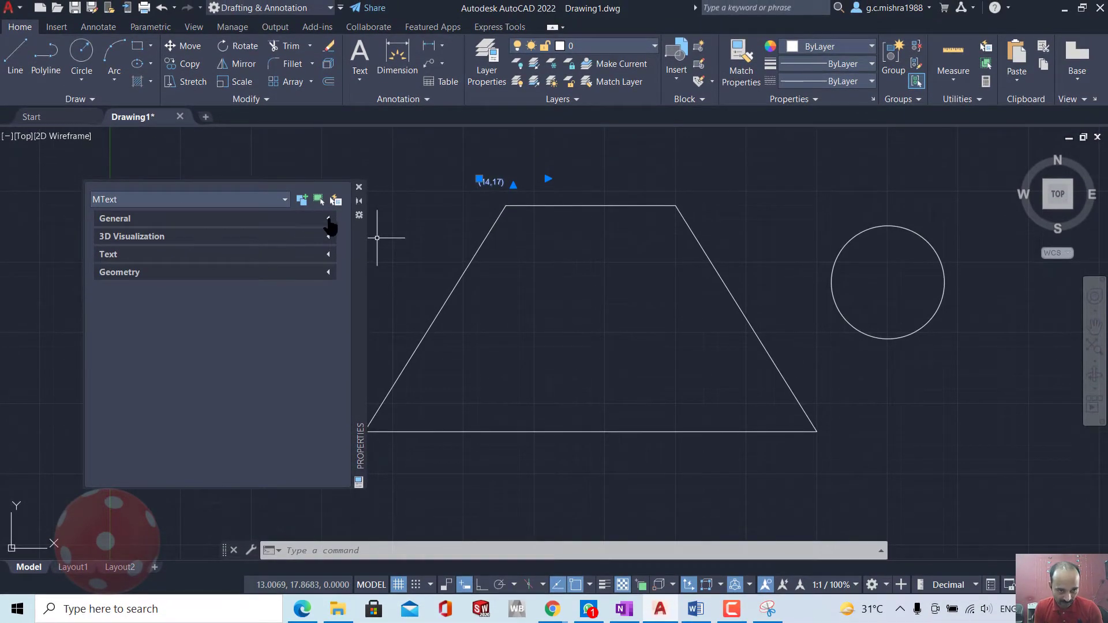
left_click(328, 220)
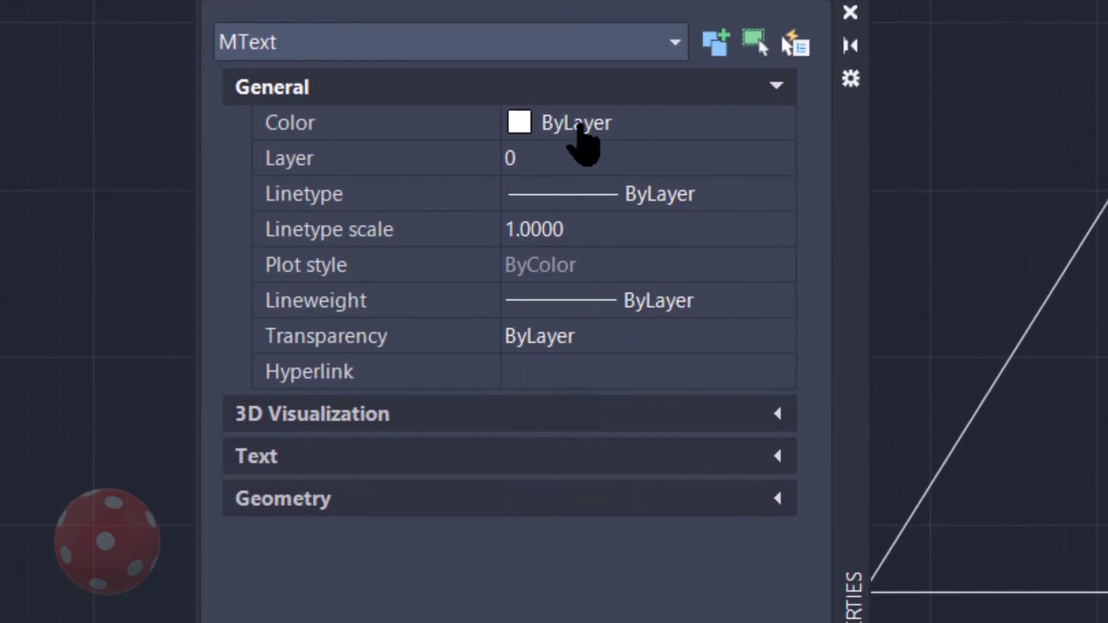
left_click(579, 130)
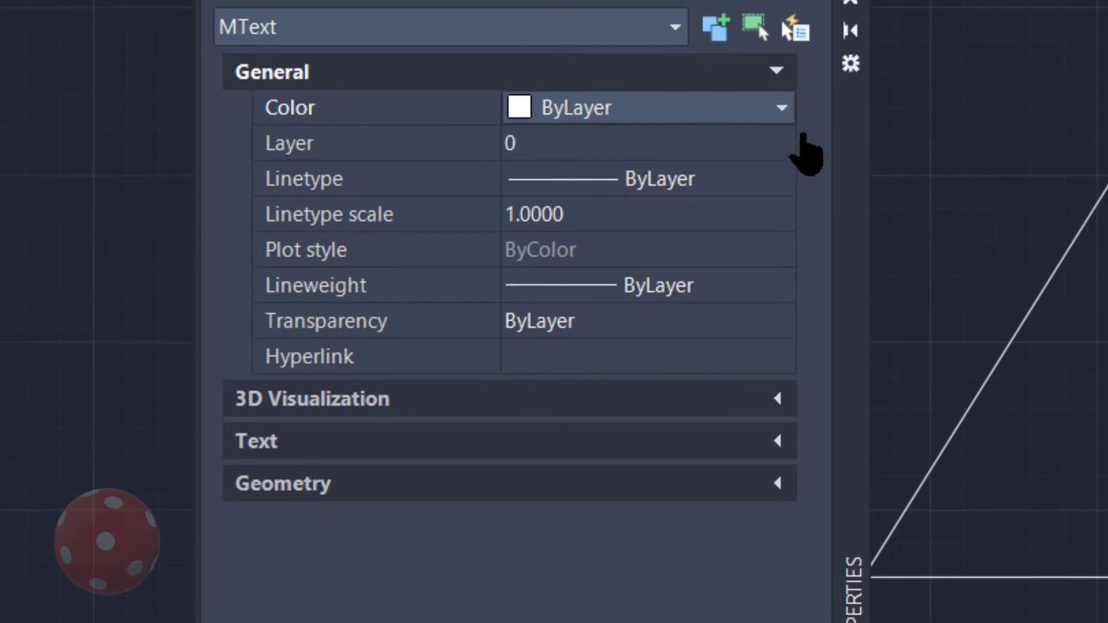
left_click(782, 117)
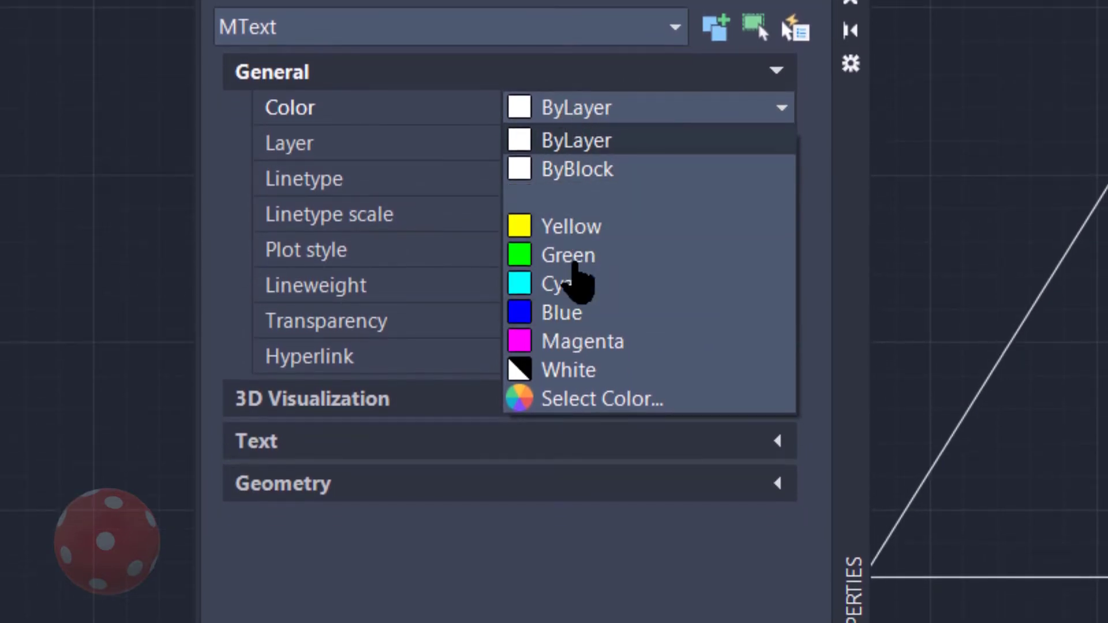
Step: Look through the True Color, Color Books and Index Color choices in the full colour selection, and cancel without choosing
left_click(584, 411)
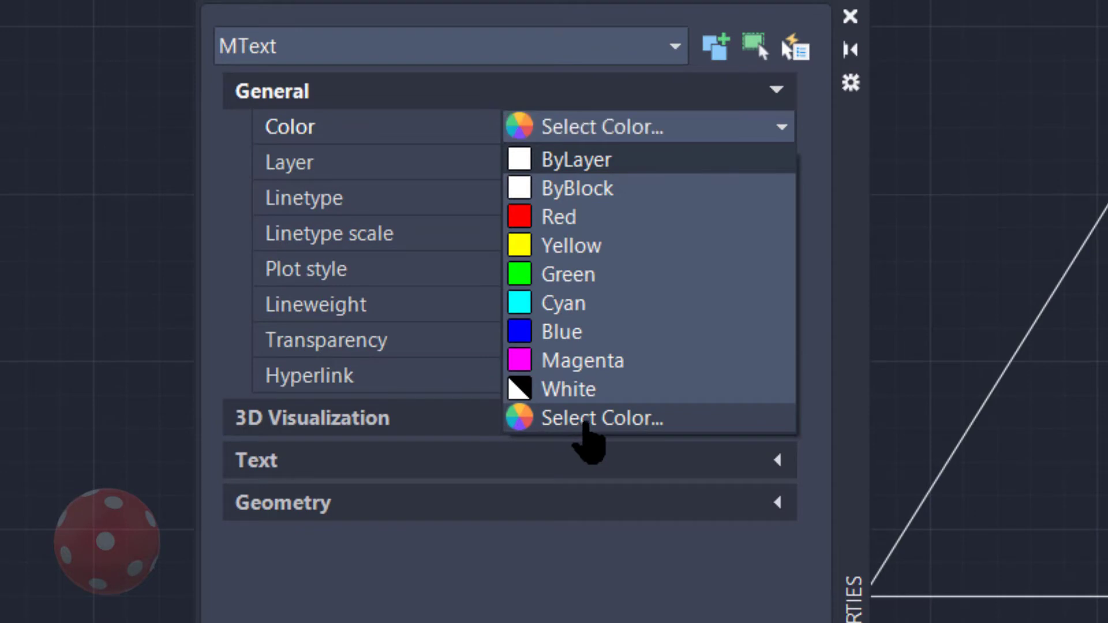
left_click(585, 420)
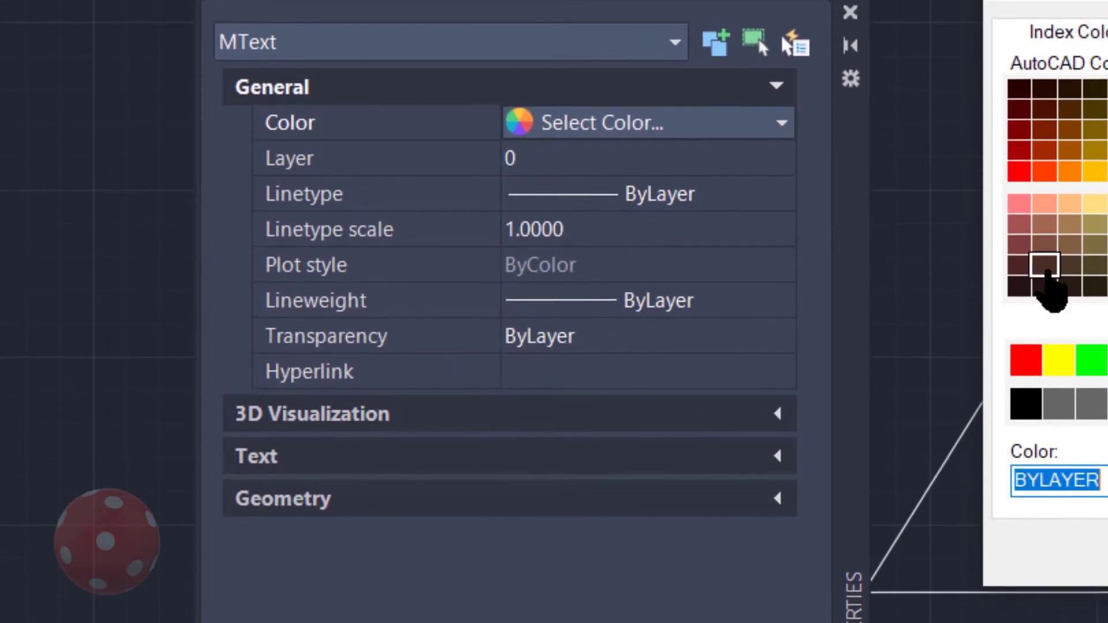
left_click(1107, 39)
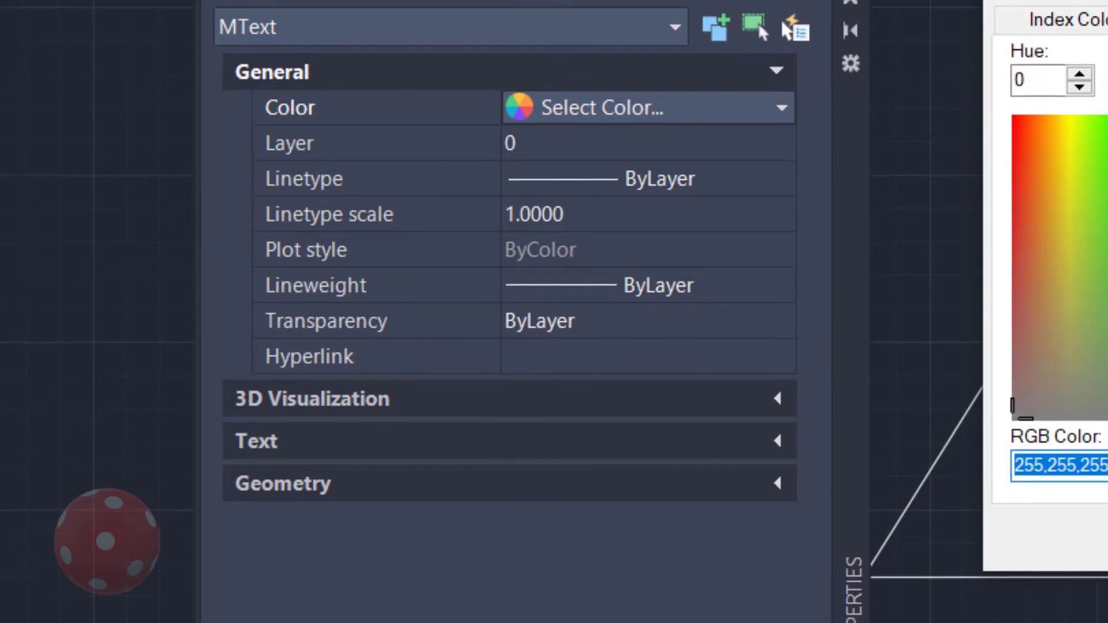
left_click(1107, 38)
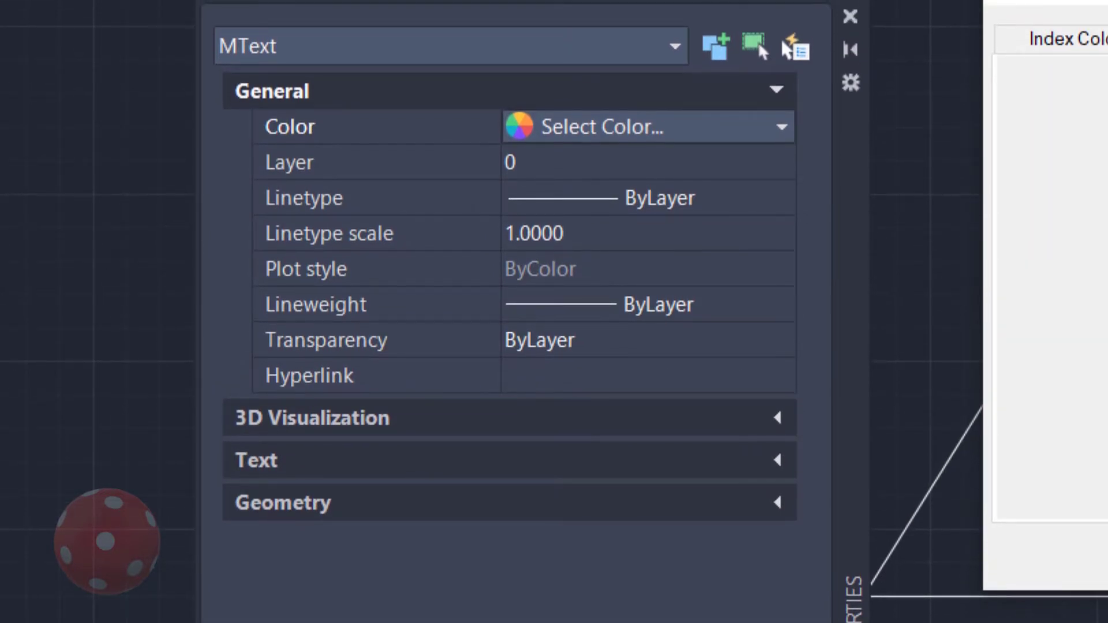
left_click(1107, 39)
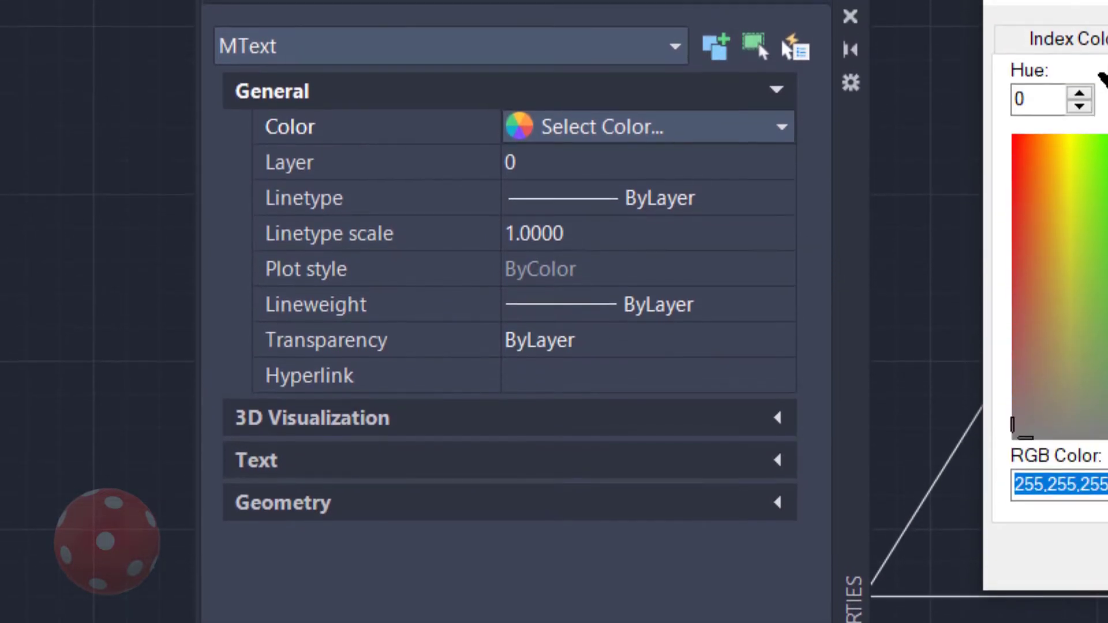
left_click(1095, 38)
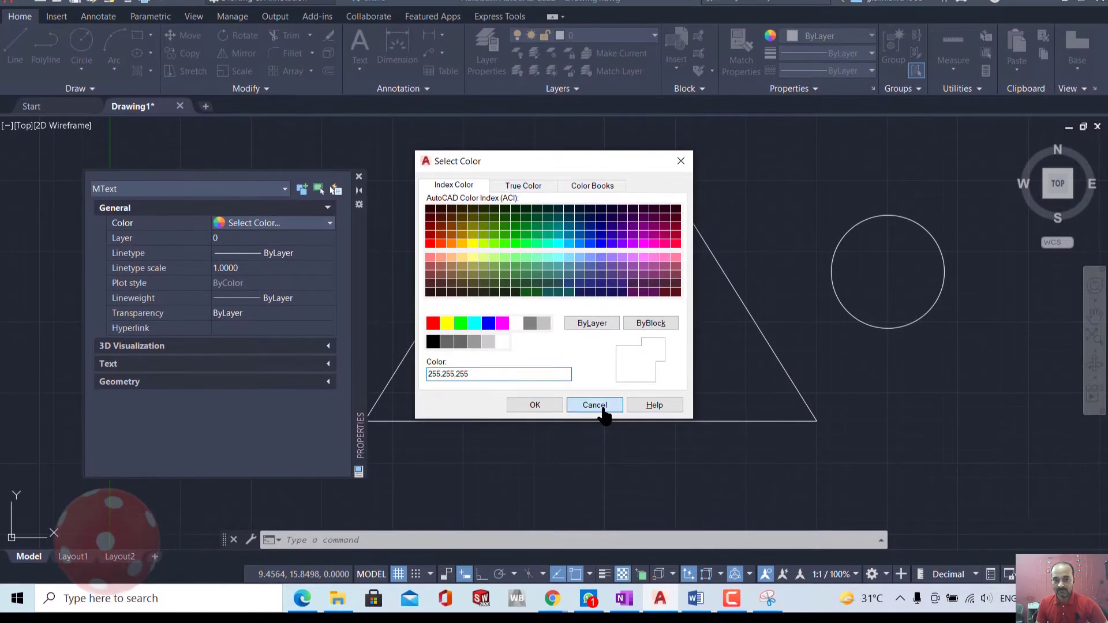
left_click(595, 416)
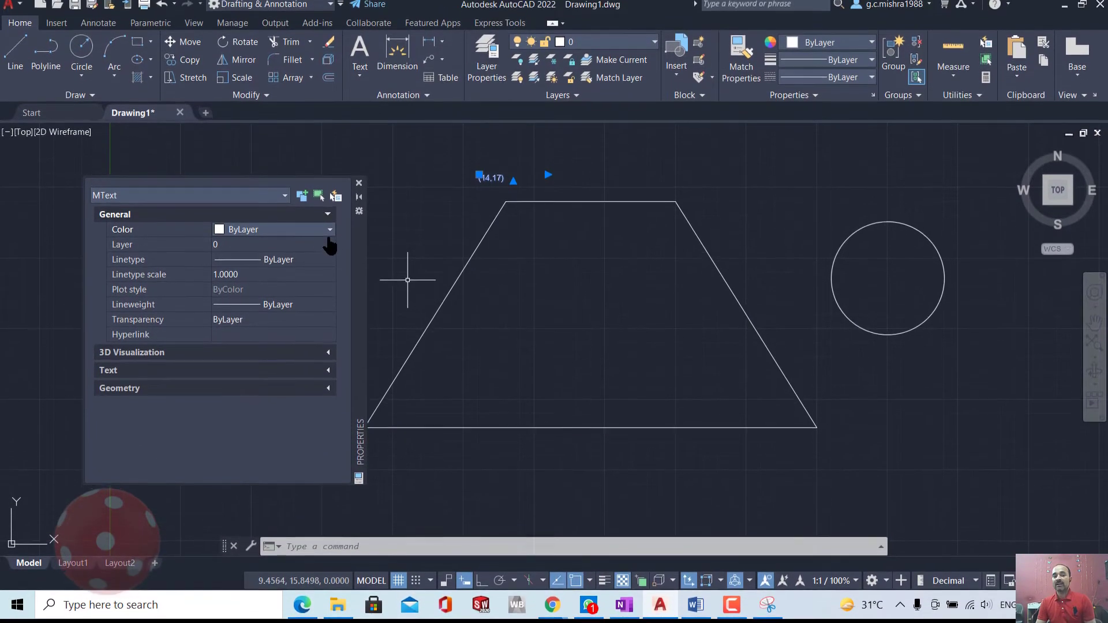
Step: Set the colour of the (14,17) text to Red and clear the selection
left_click(329, 234)
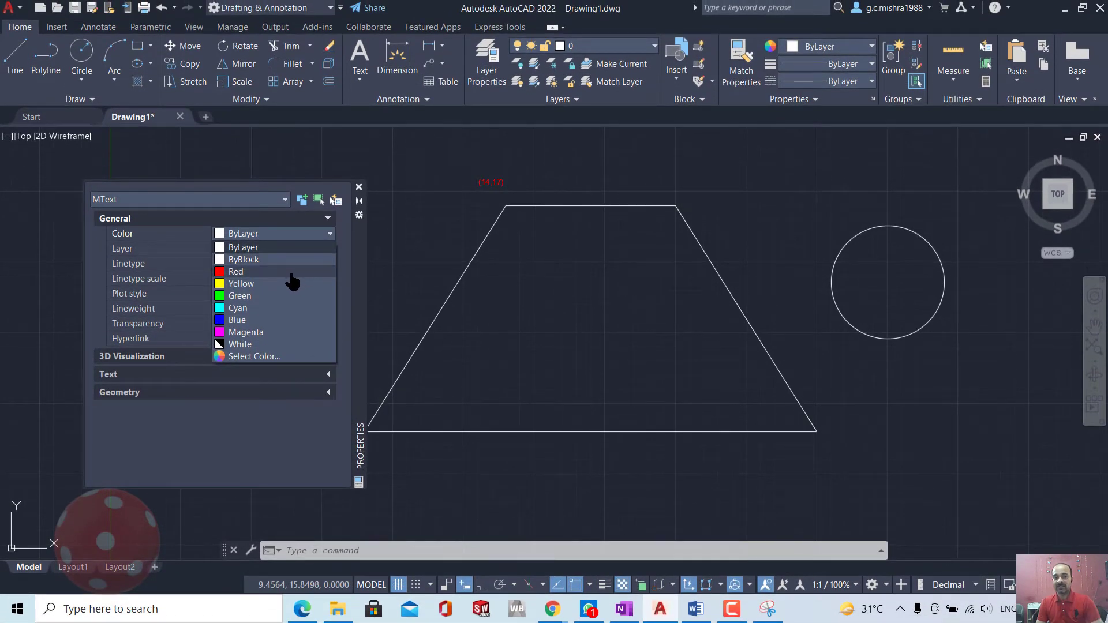
left_click(291, 273)
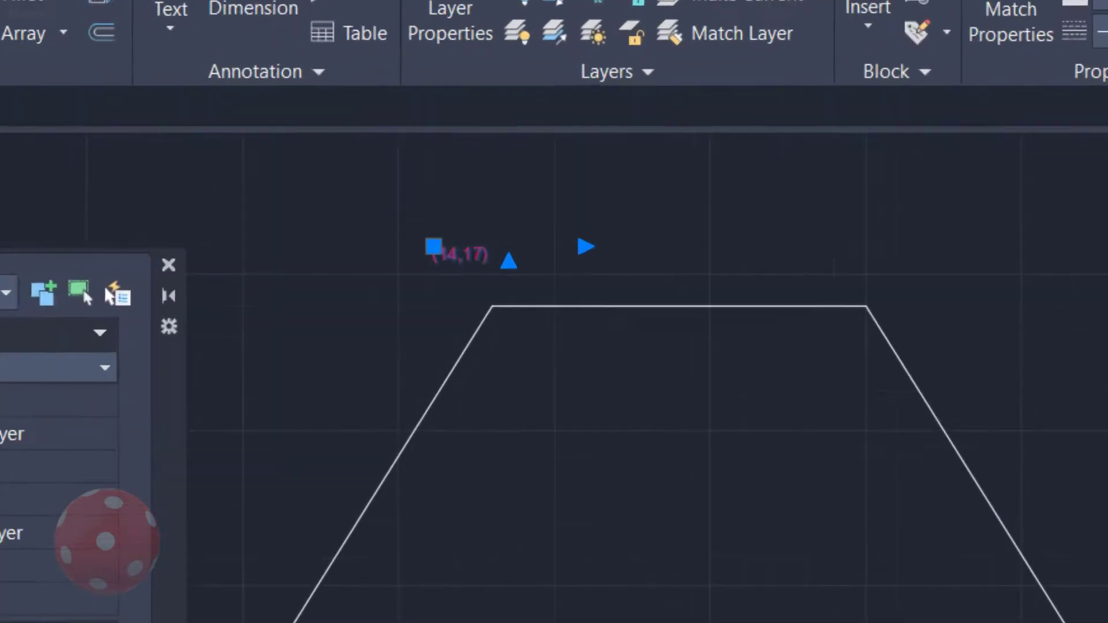
key("Escape")
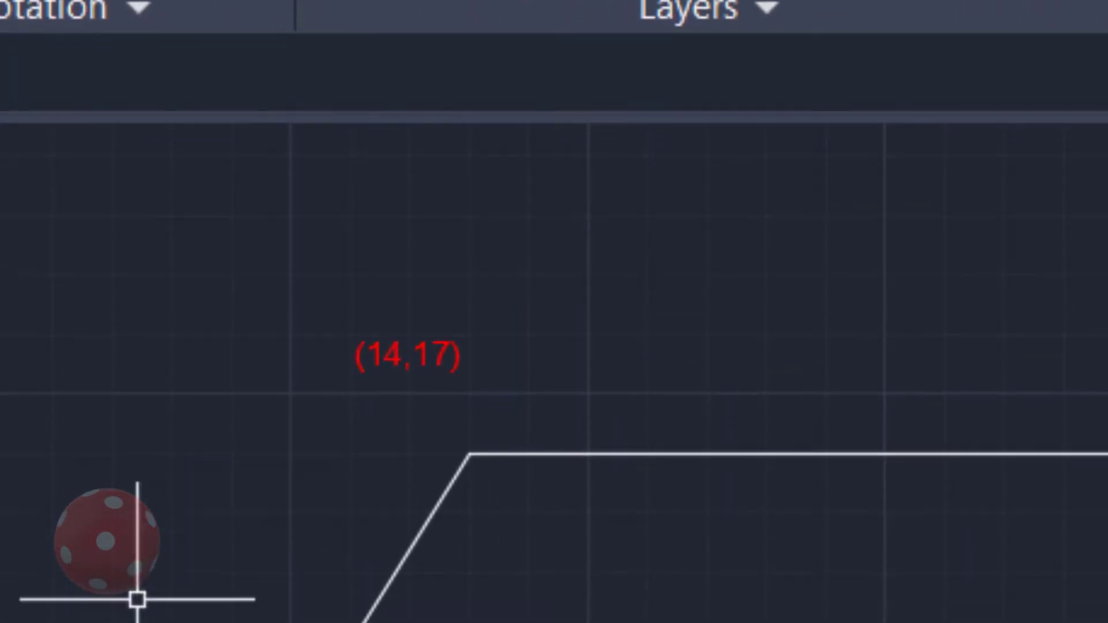
Step: Reselect the (14,17) text and examine which layers it can be assigned to, without changing the layer
left_click(381, 339)
left_click(377, 343)
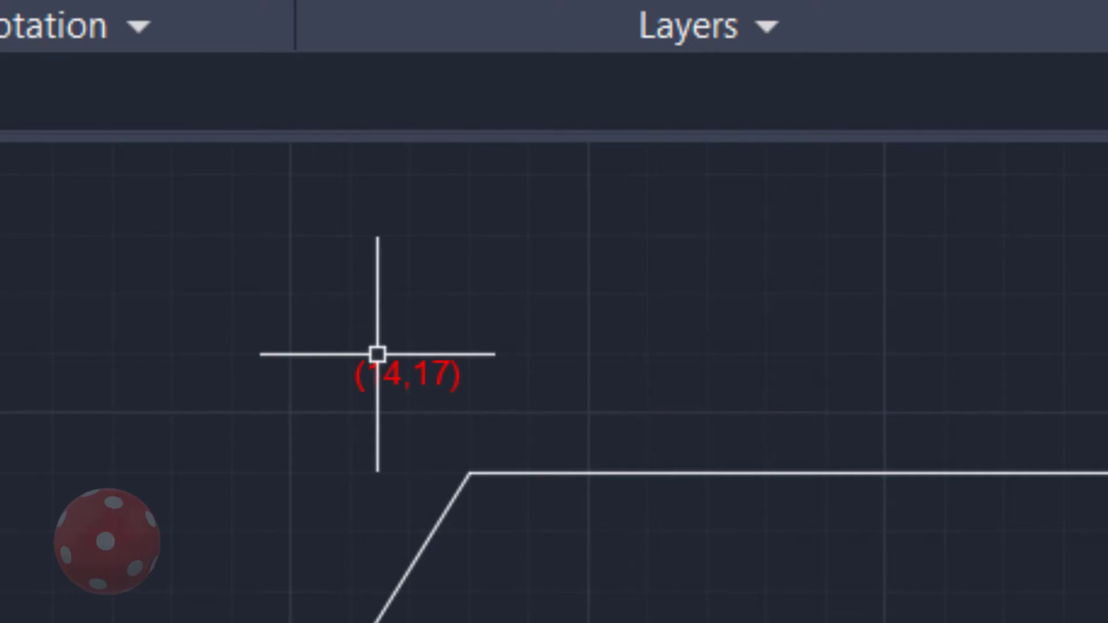
left_click(376, 376)
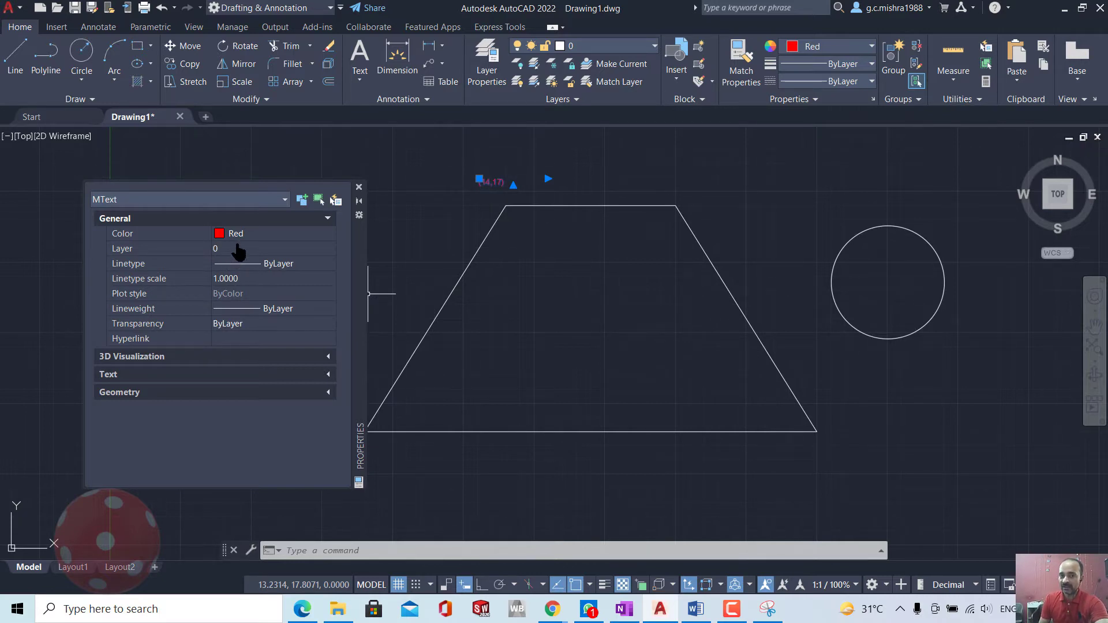
left_click(234, 250)
left_click(328, 249)
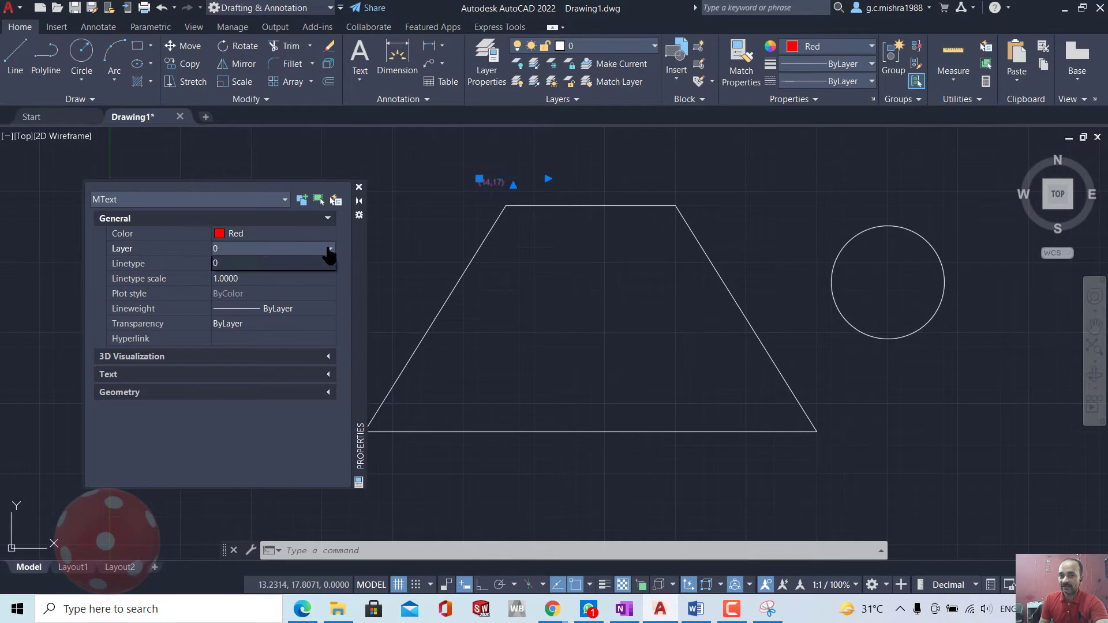
left_click(304, 250)
right_click(304, 250)
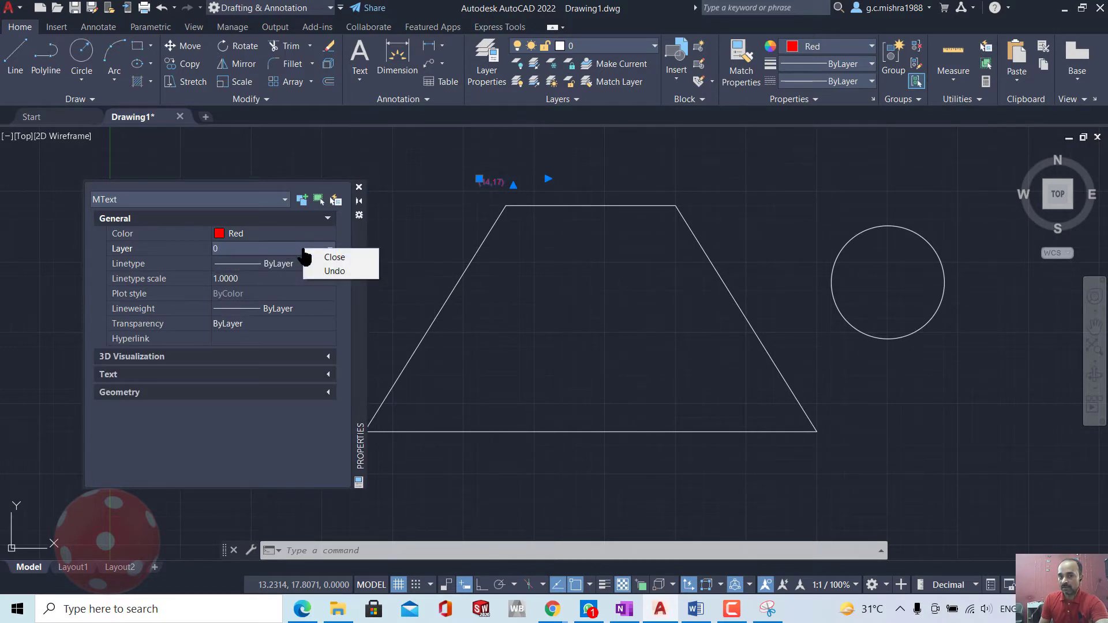
key("Escape")
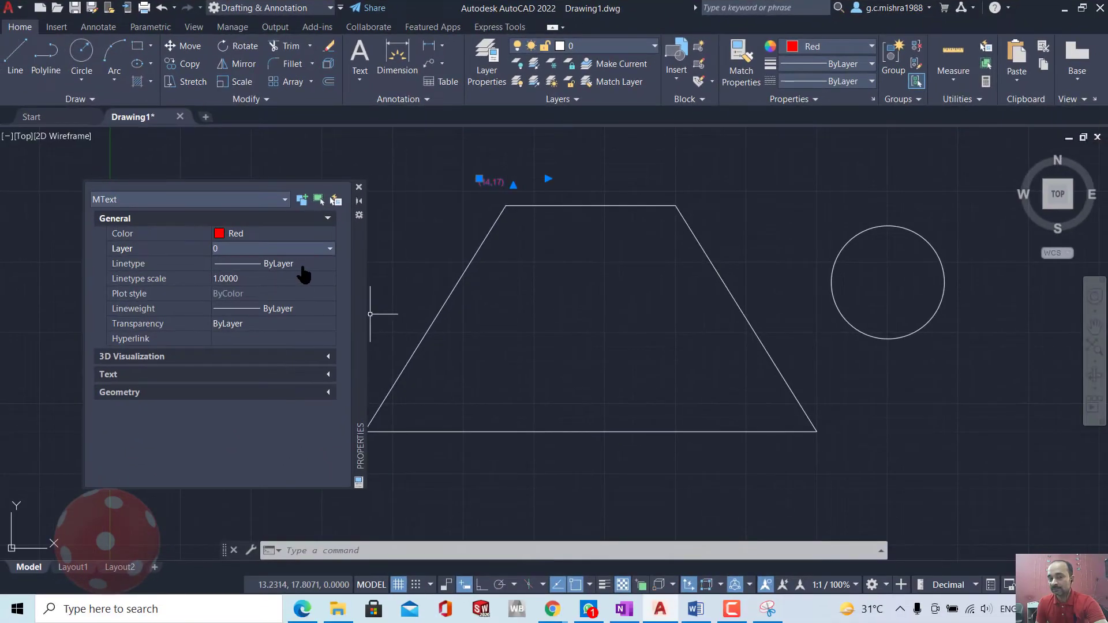
Step: Examine the linetype options for the selected text and leave them without choosing one
left_click(306, 265)
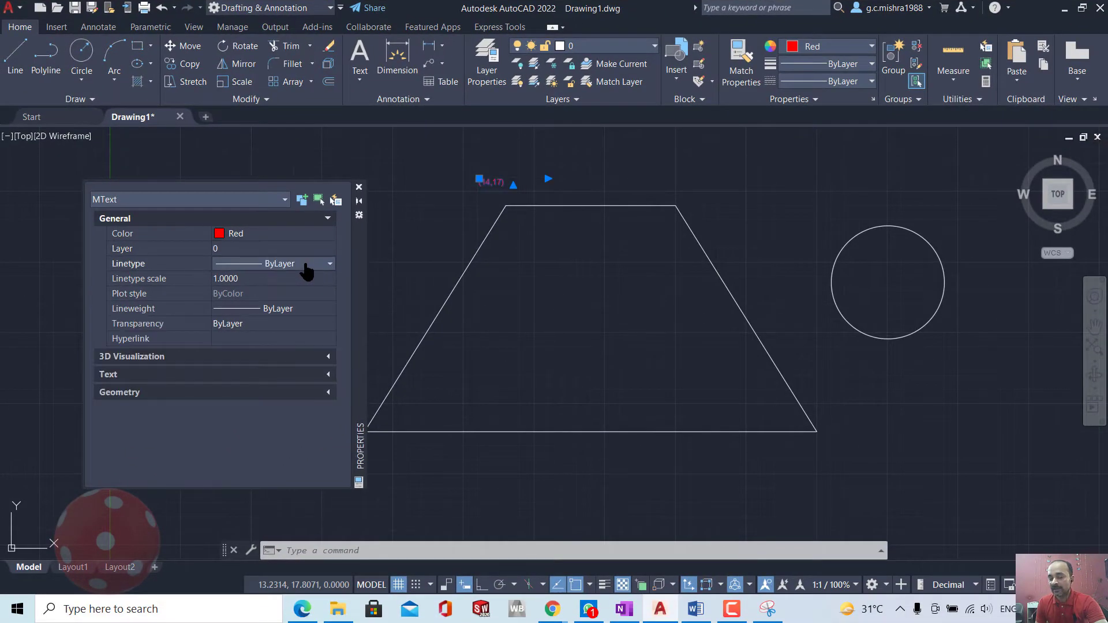
left_click(329, 264)
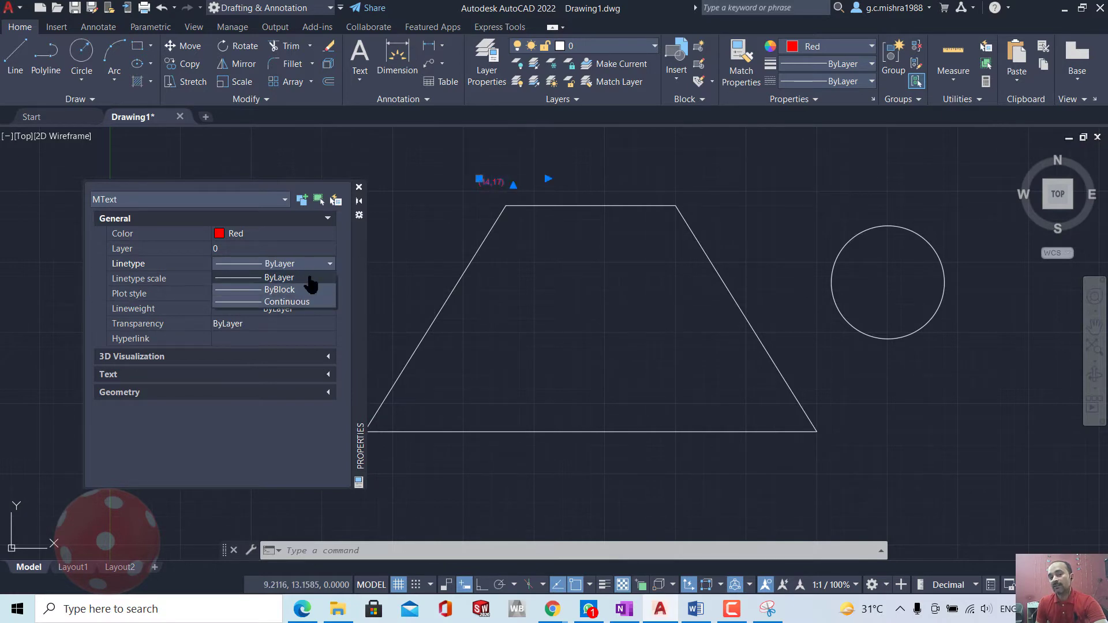
left_click(403, 249)
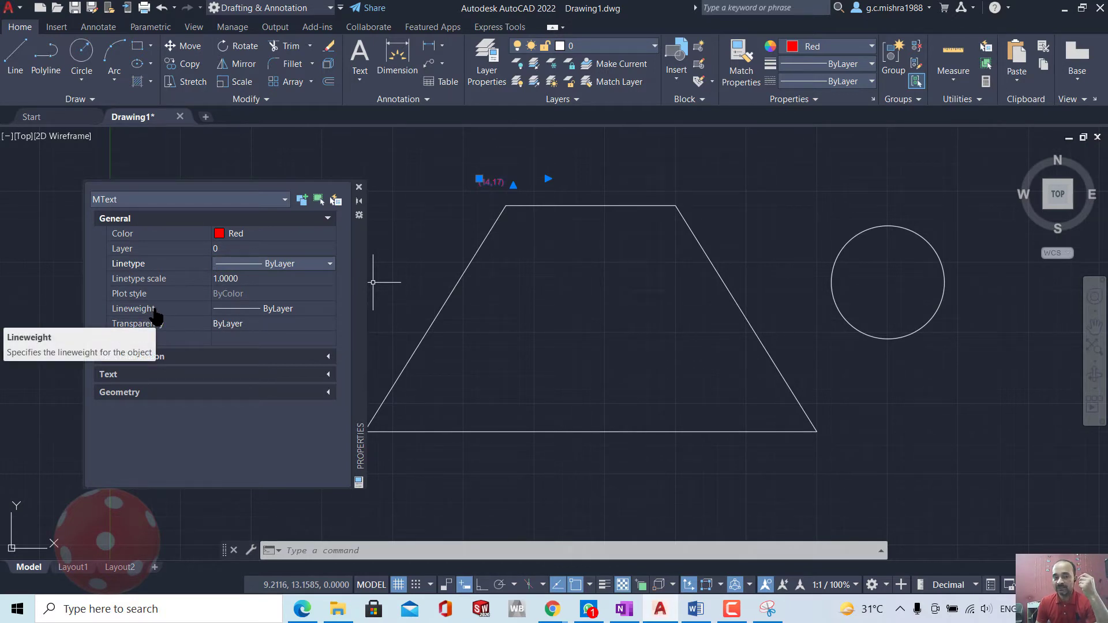
Step: Look through the lineweight options for the selected text and leave them without choosing one
left_click(294, 311)
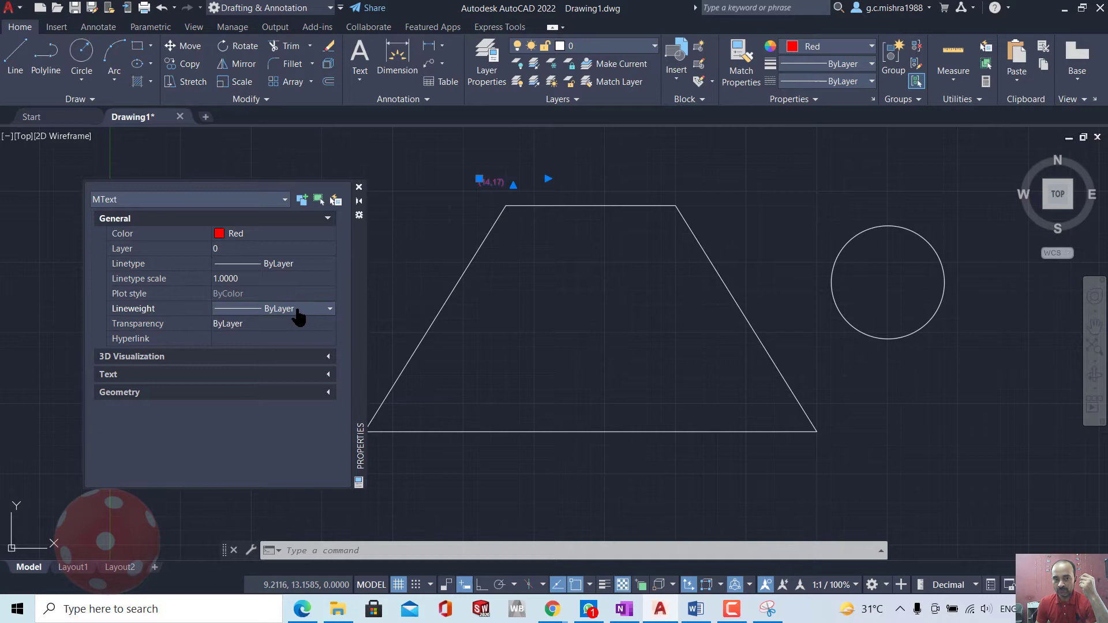
left_click(331, 312)
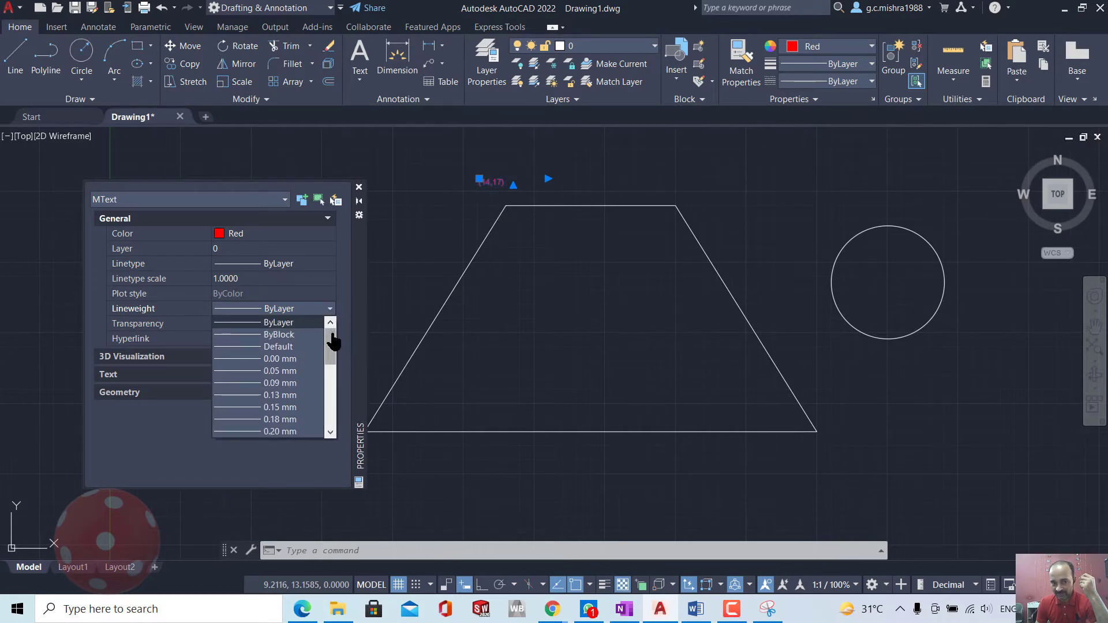
mouse_move(332, 339)
left_mouse_down()
mouse_move(328, 398)
mouse_move(329, 358)
left_mouse_up()
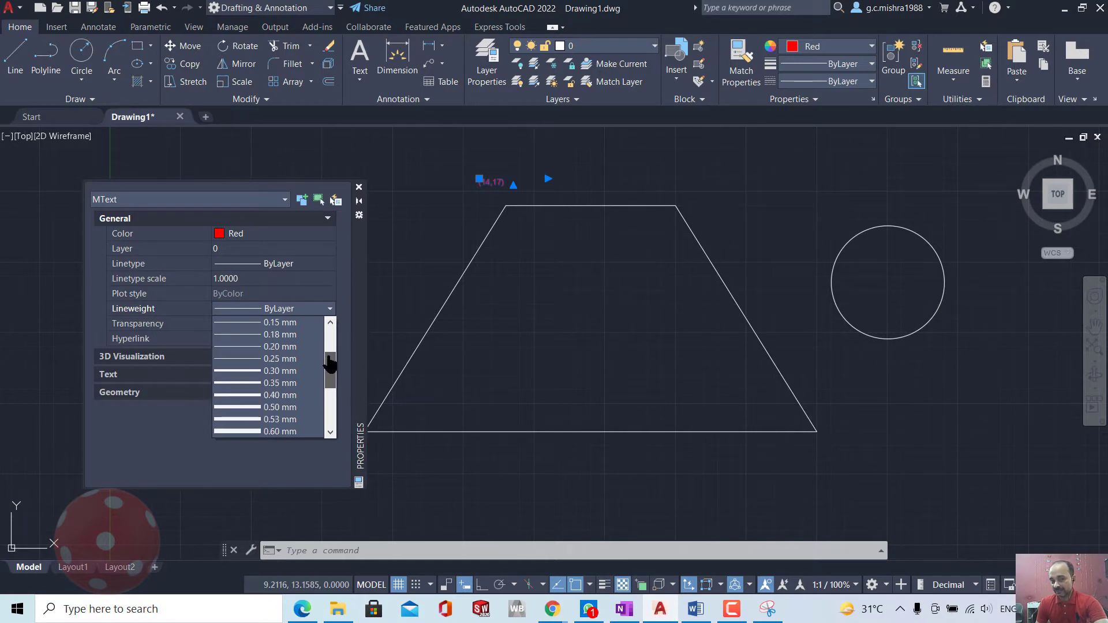
left_click(397, 293)
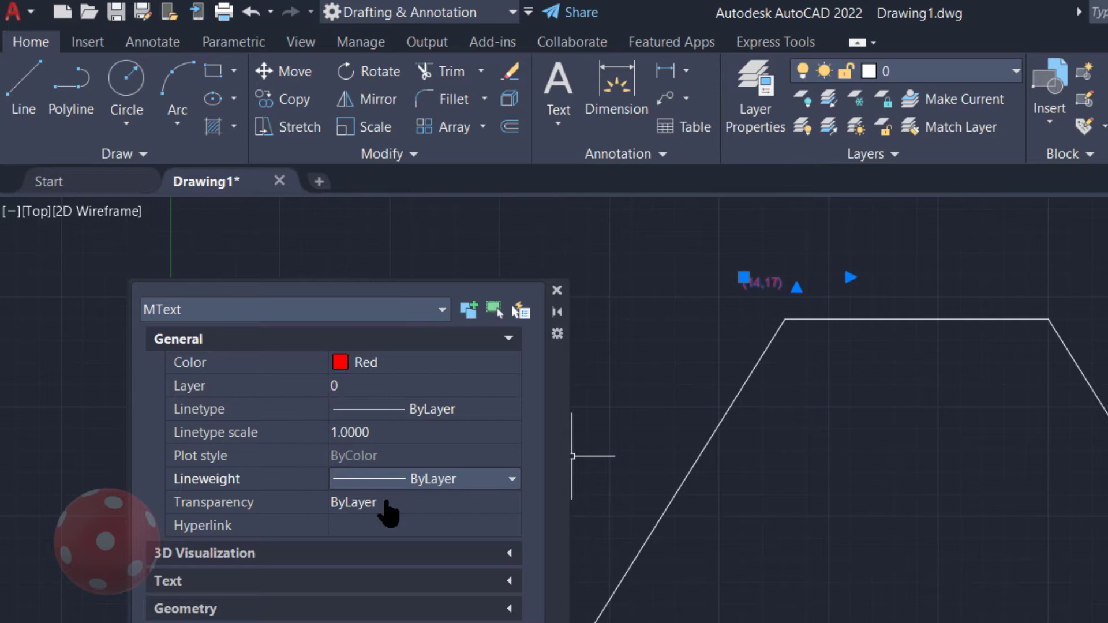
Step: Inspect the transparency setting and the 3D visualization material options of the selected text without choosing one
left_click(386, 508)
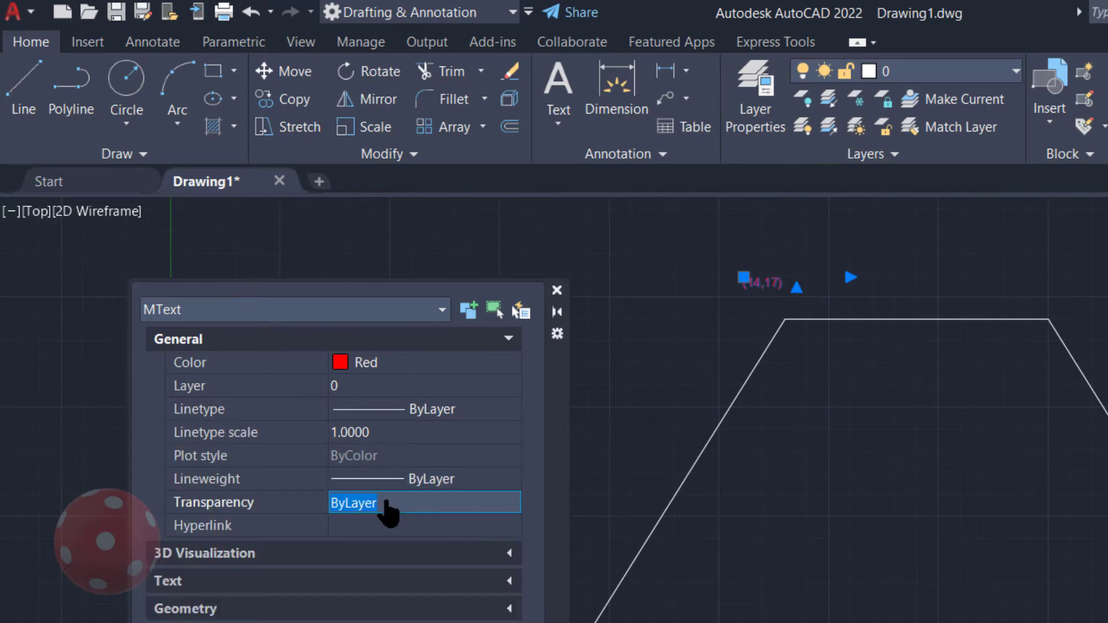
left_click(415, 501)
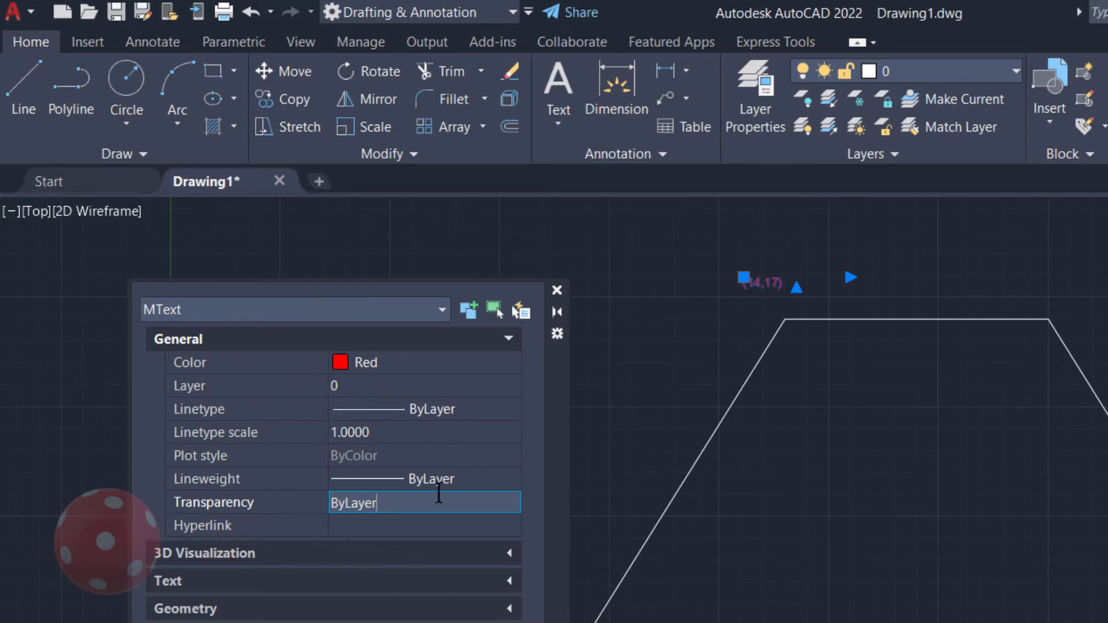
left_click(502, 556)
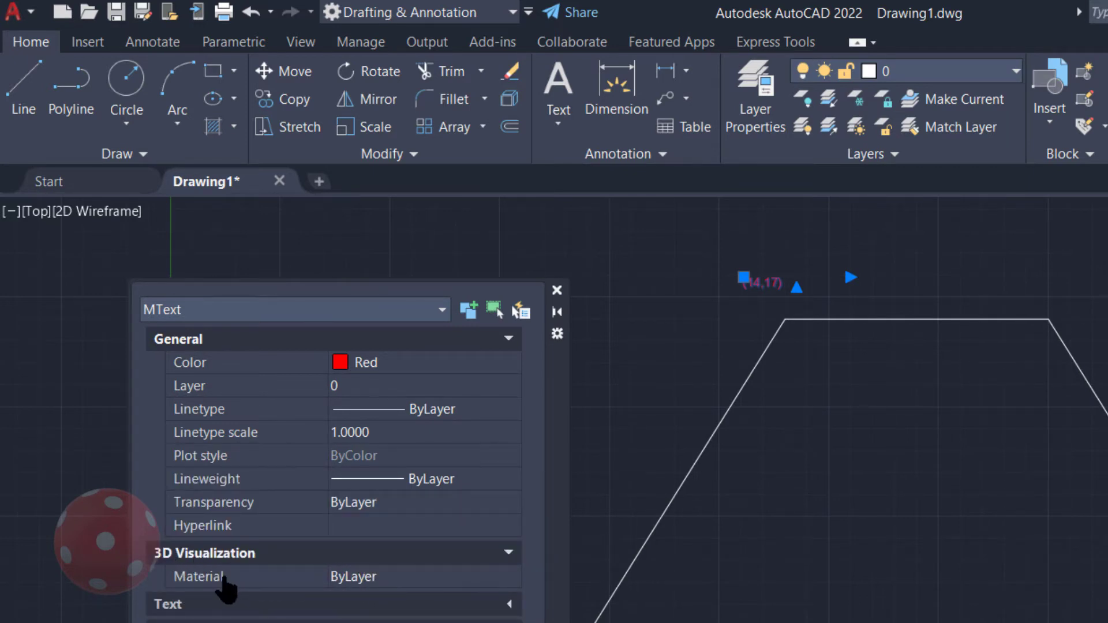
left_click(442, 580)
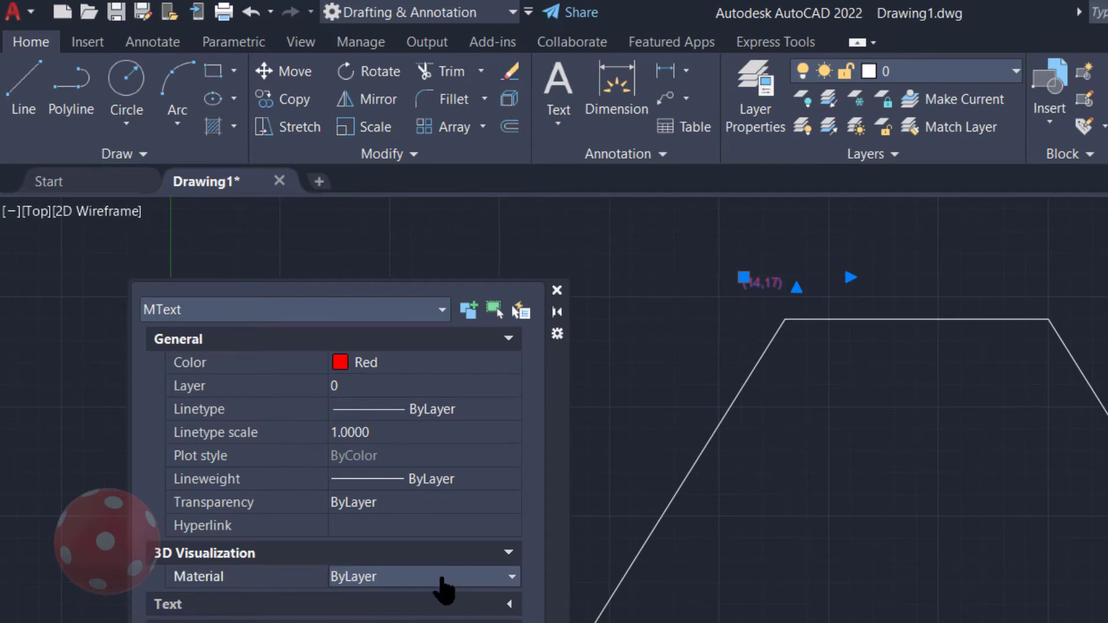
left_click(512, 577)
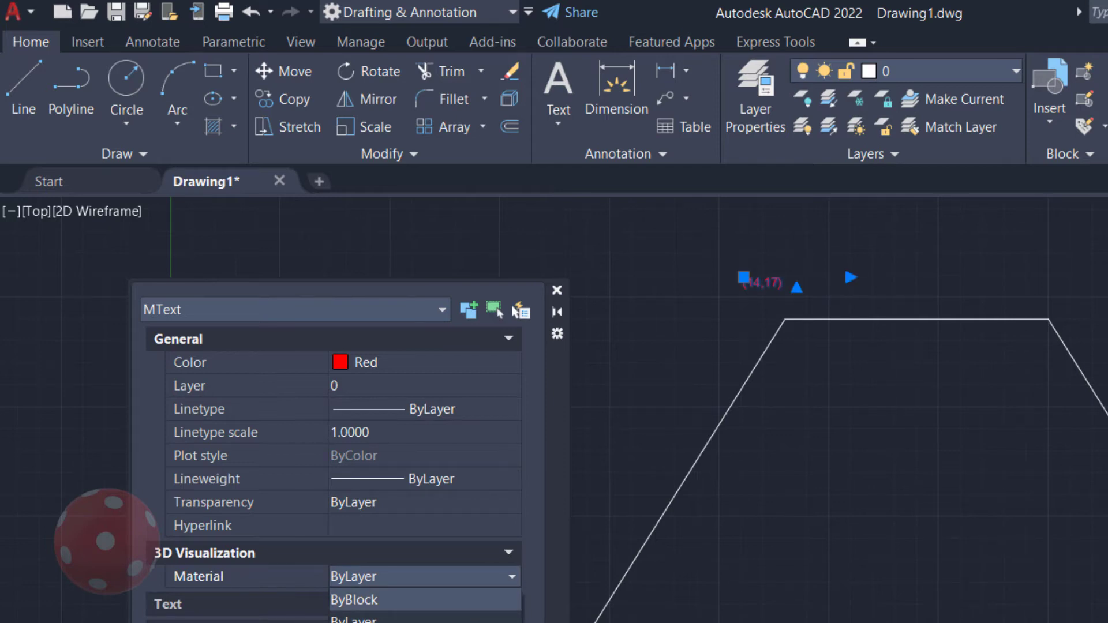
key("Escape")
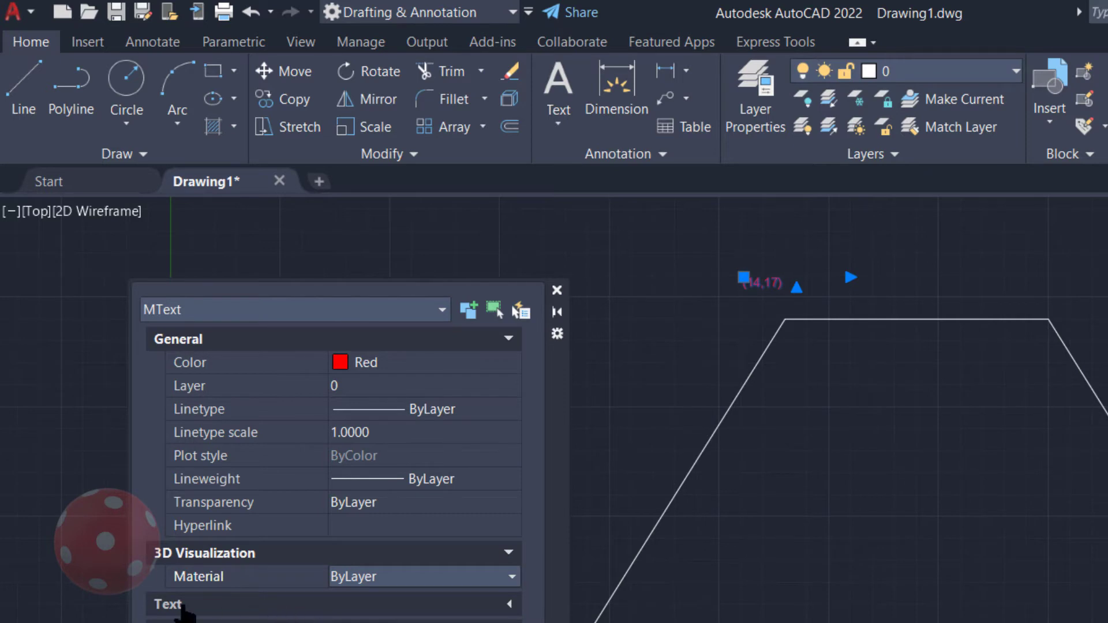
Step: Show the text-specific properties of the selected MText and examine its contents and style options without changing them
left_click(509, 605)
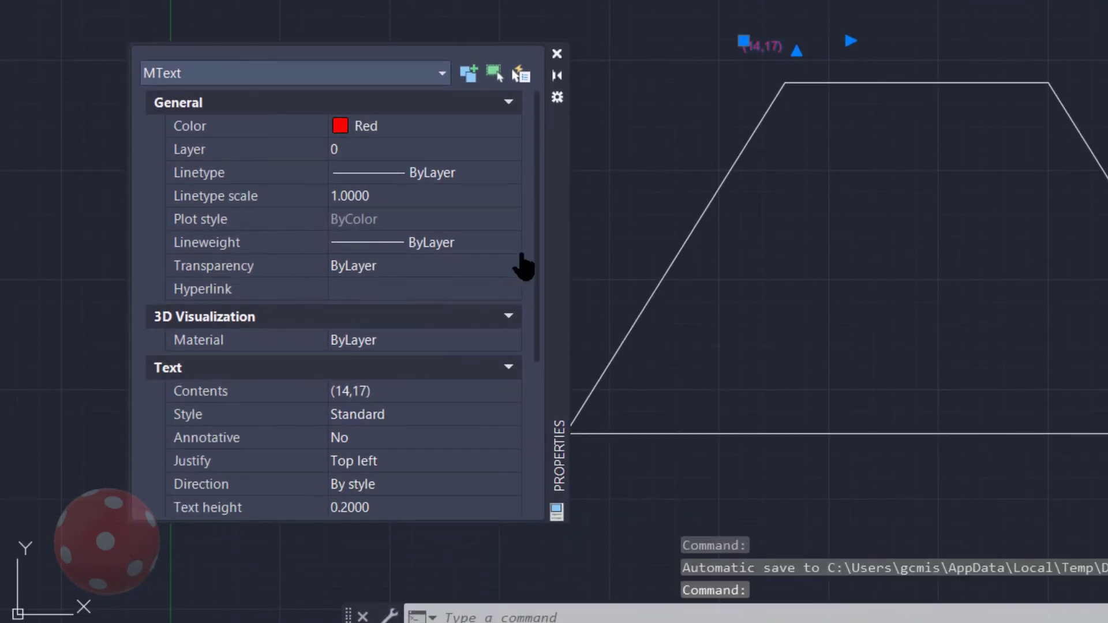
left_click_drag(537, 202, 541, 340)
scroll(541, 341, "down", 1)
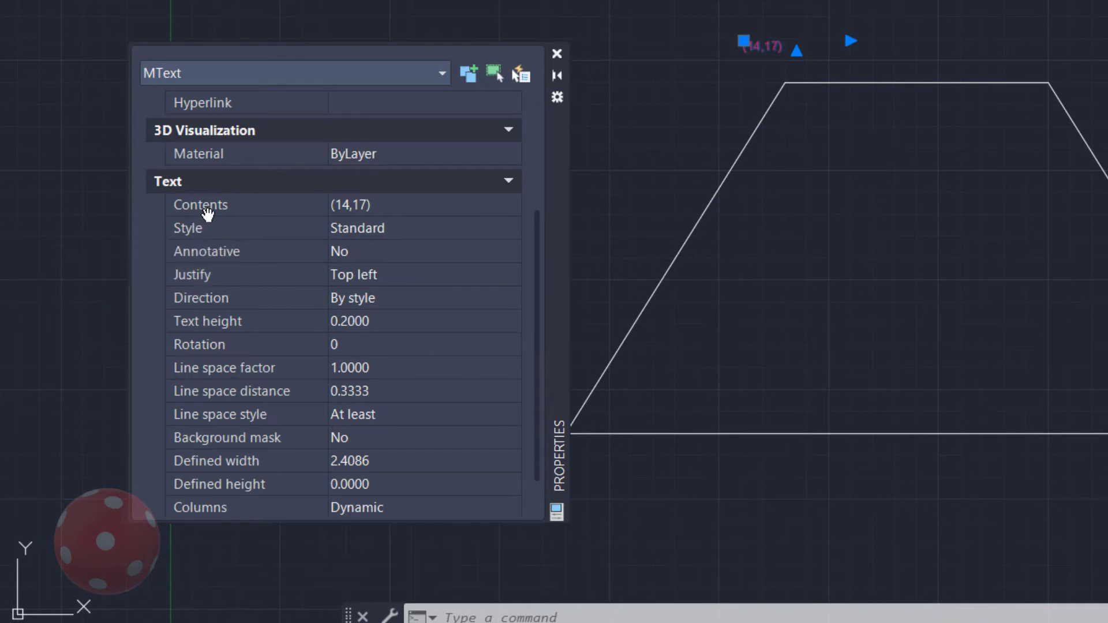
left_click(398, 211)
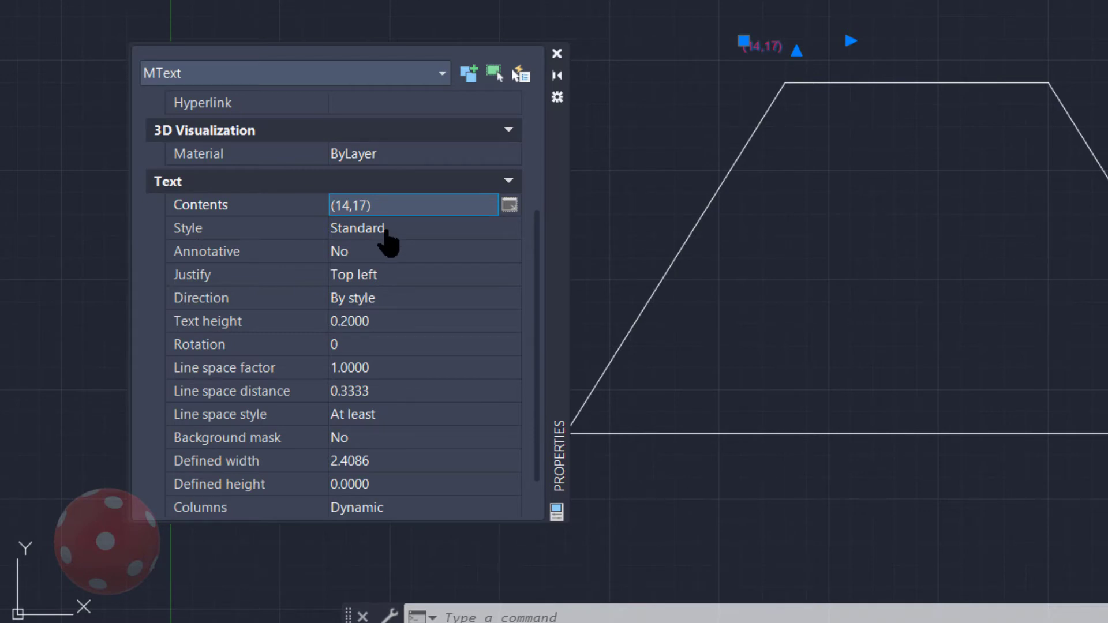
left_click(387, 231)
left_click(508, 229)
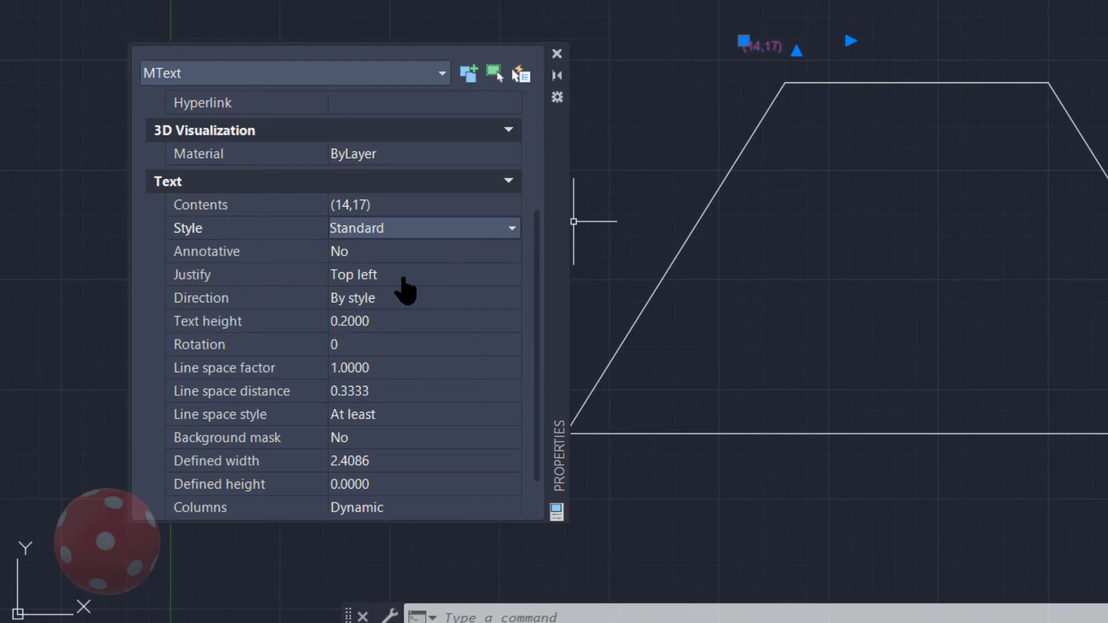
Step: Examine the justification options for the selected text and leave them without choosing one
left_click(404, 277)
left_click(511, 276)
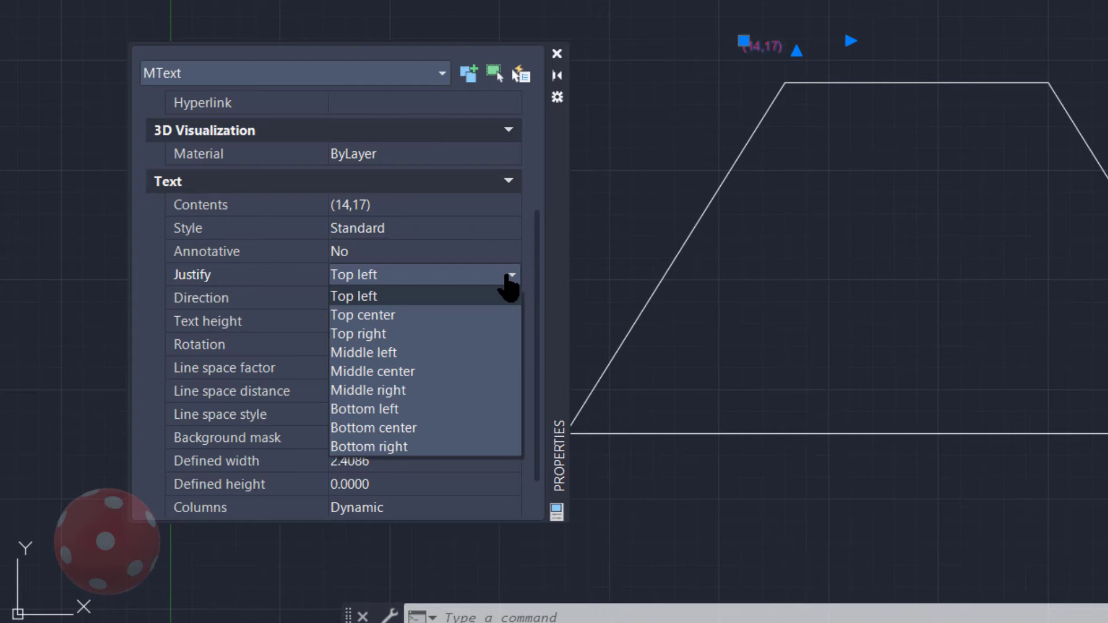
right_click(633, 224)
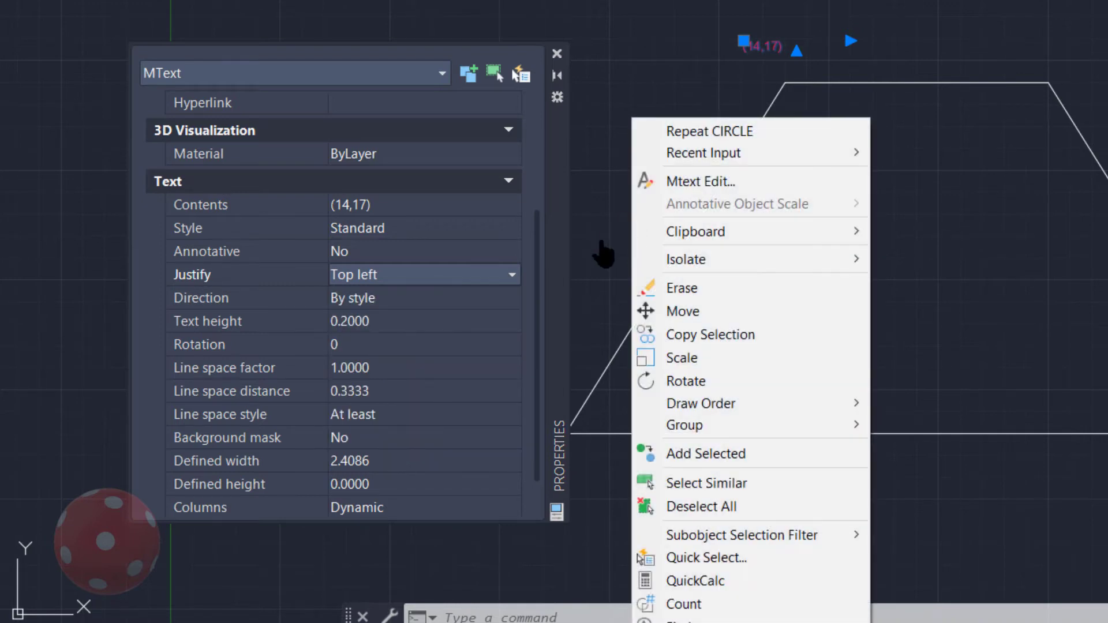
left_click(601, 243)
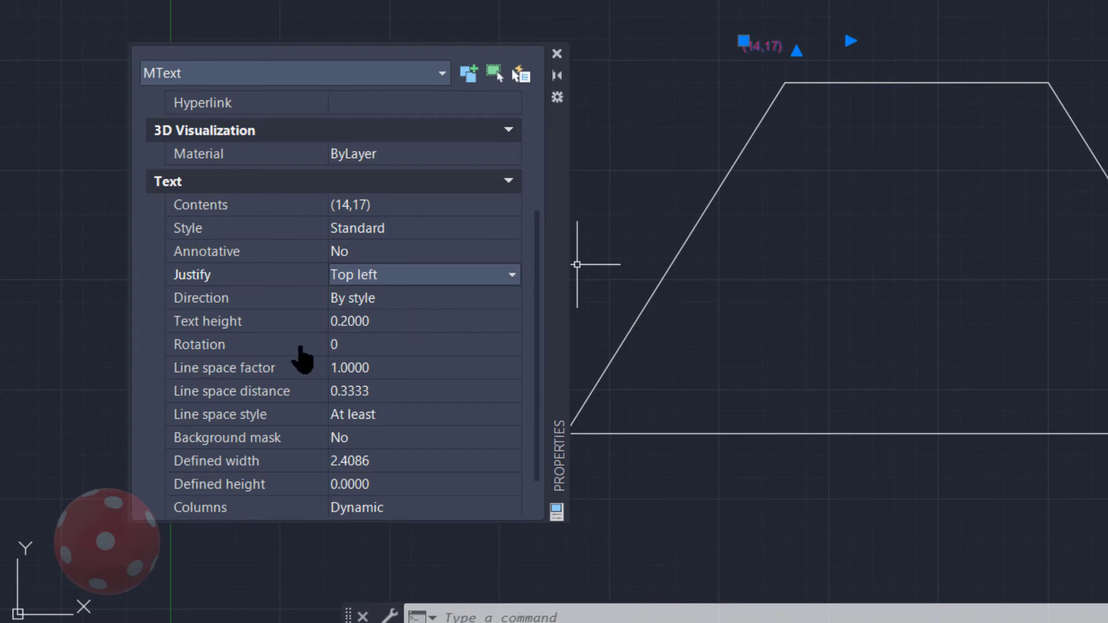
Step: Set the text height of the (14,17) text to 0.4 and clear the selection
left_click(391, 325)
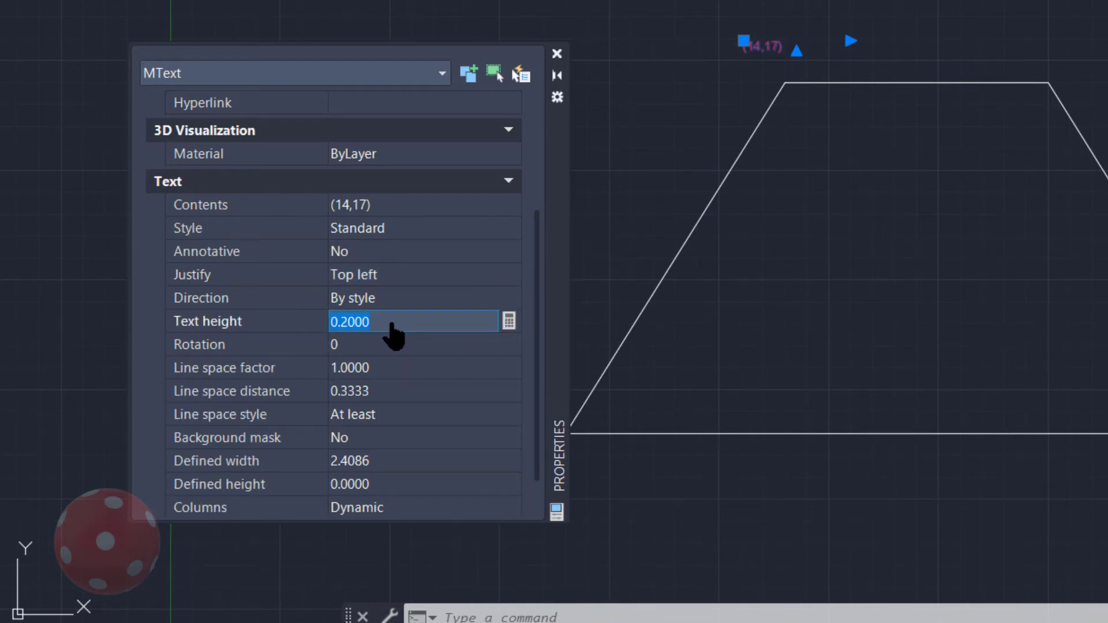
type(".4")
key("Return")
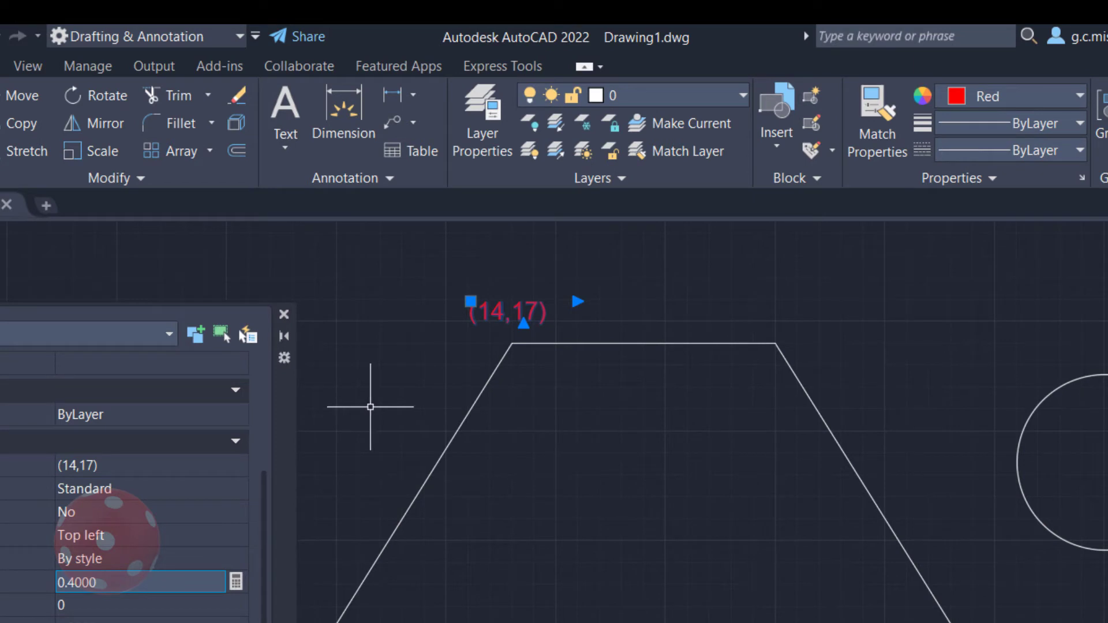
key("Escape")
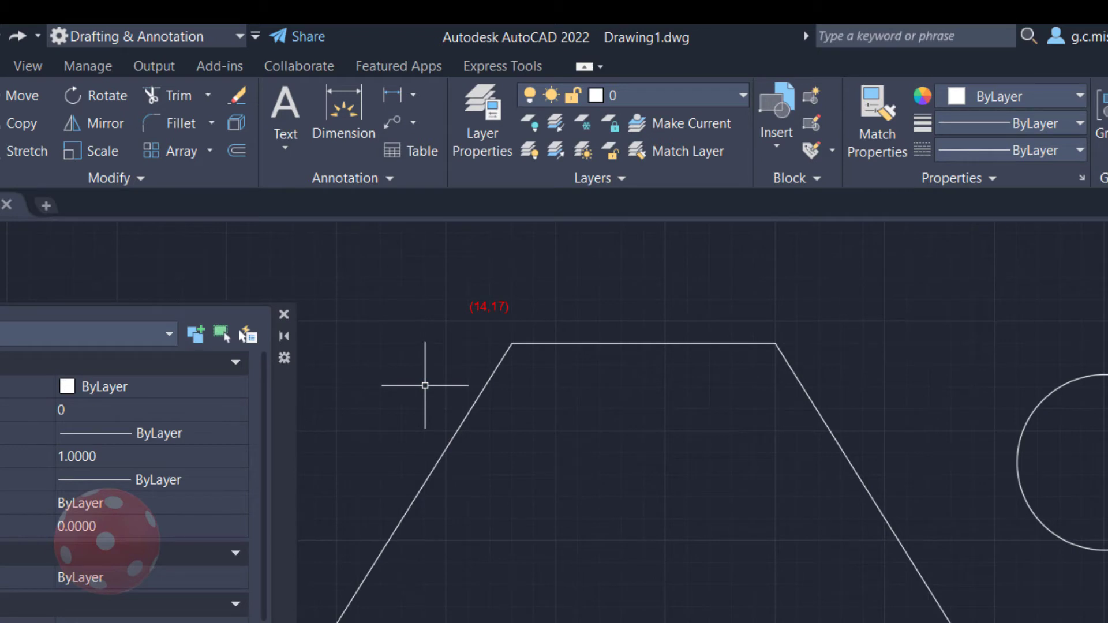
Step: Redo the text height change, reselect the (14,17) text and return to its text height property
key("ctrl+y")
left_click(516, 317)
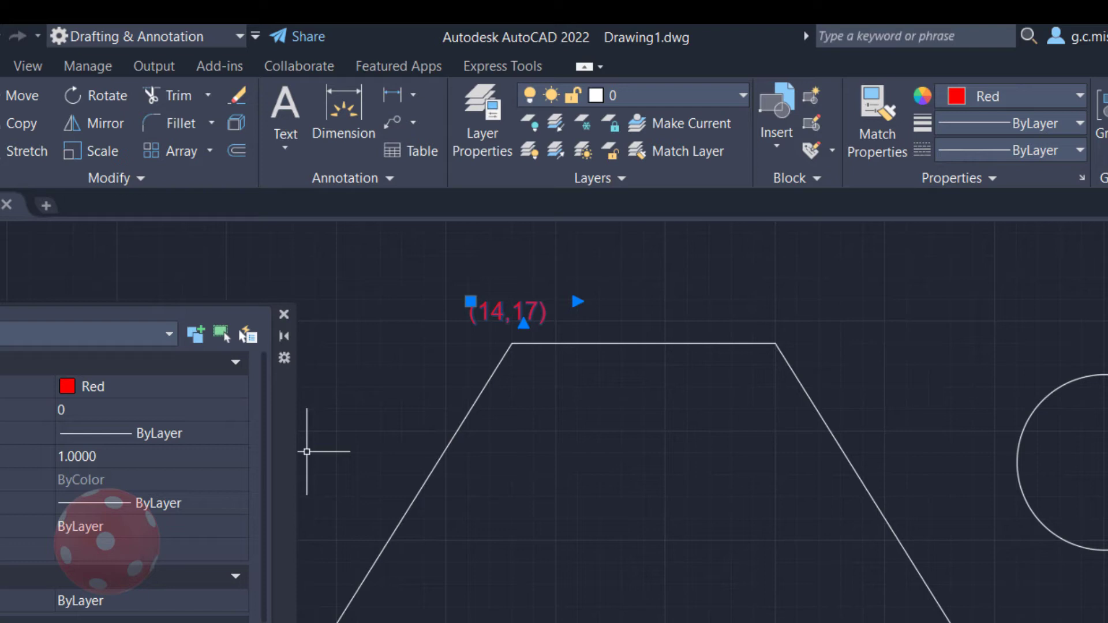
scroll(106, 542, "down", 7)
scroll(107, 542, "up", 6)
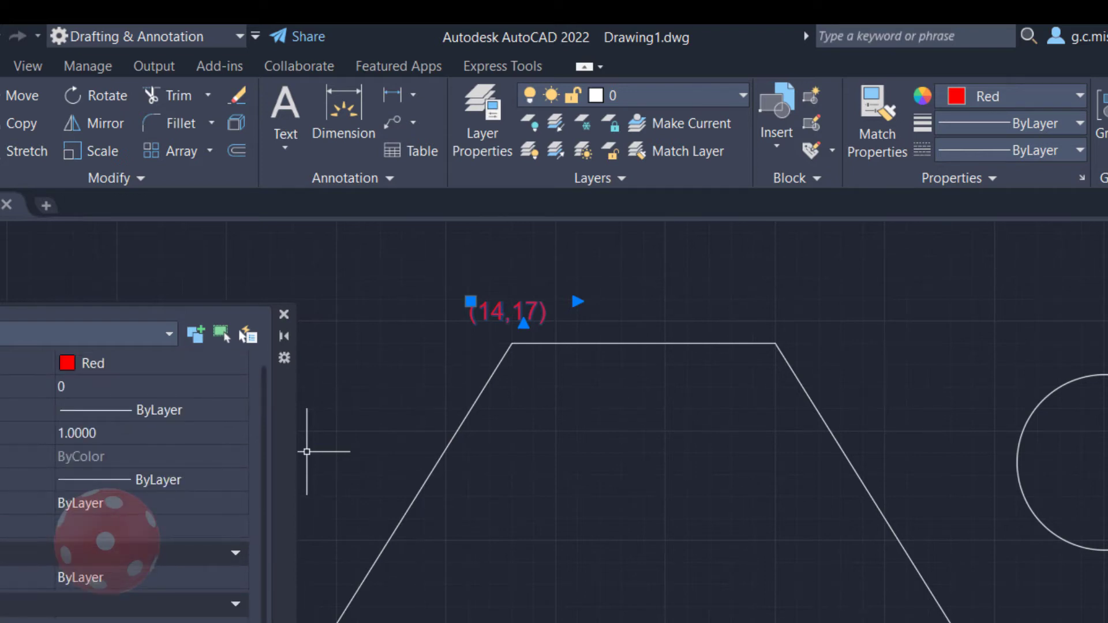
scroll(30, 622, "down", 3)
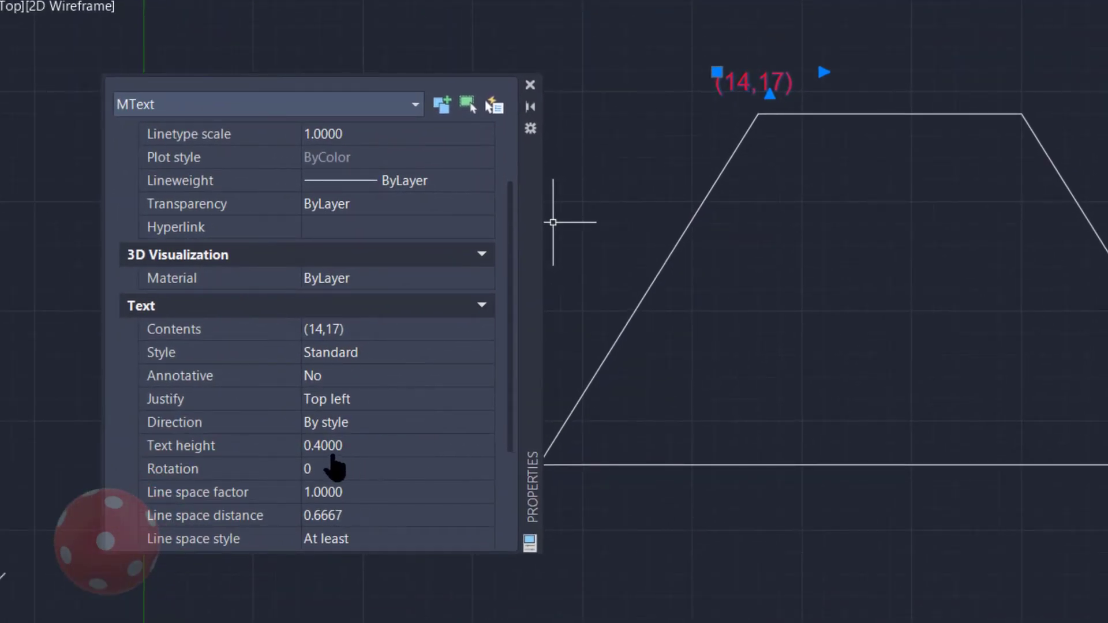
left_click(330, 452)
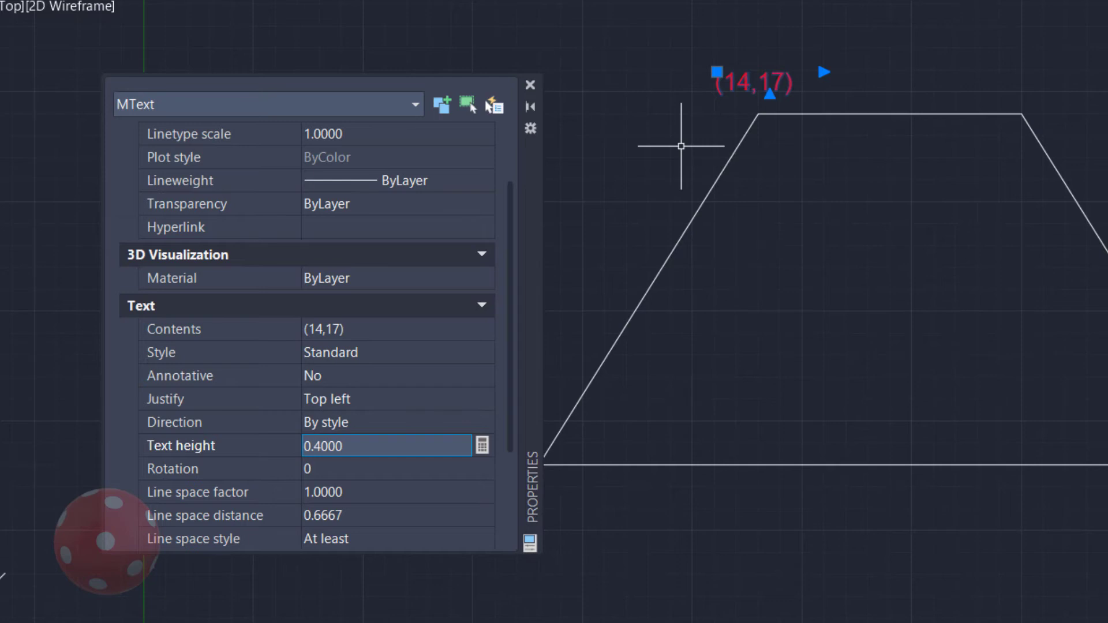
Step: Set the rotation of the (14,17) text to 90 degrees
left_click(333, 476)
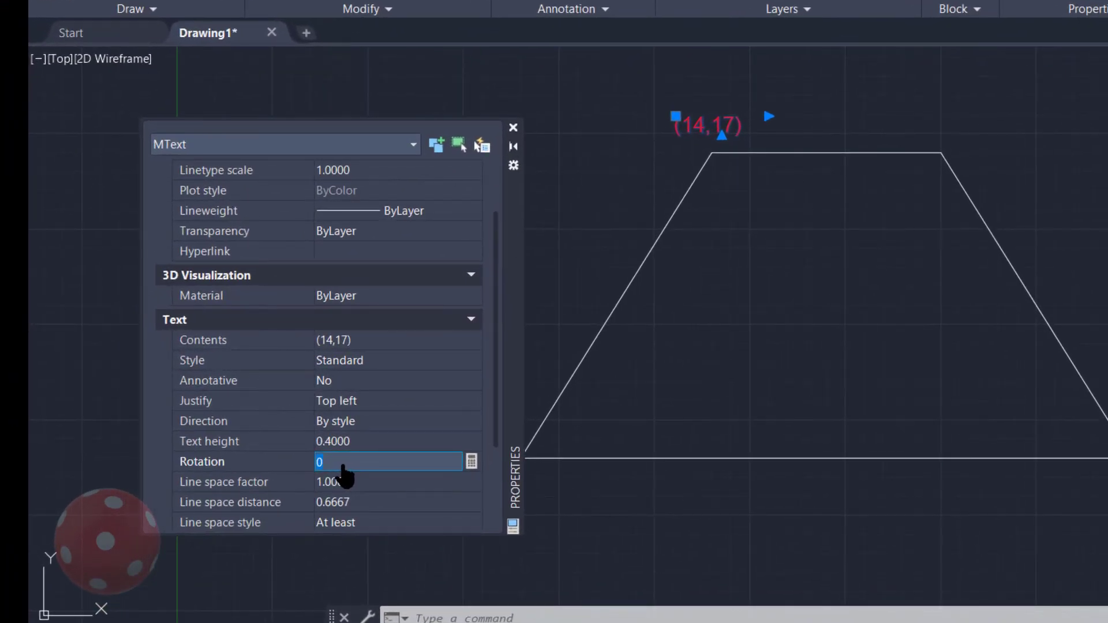
type("90")
key("Return")
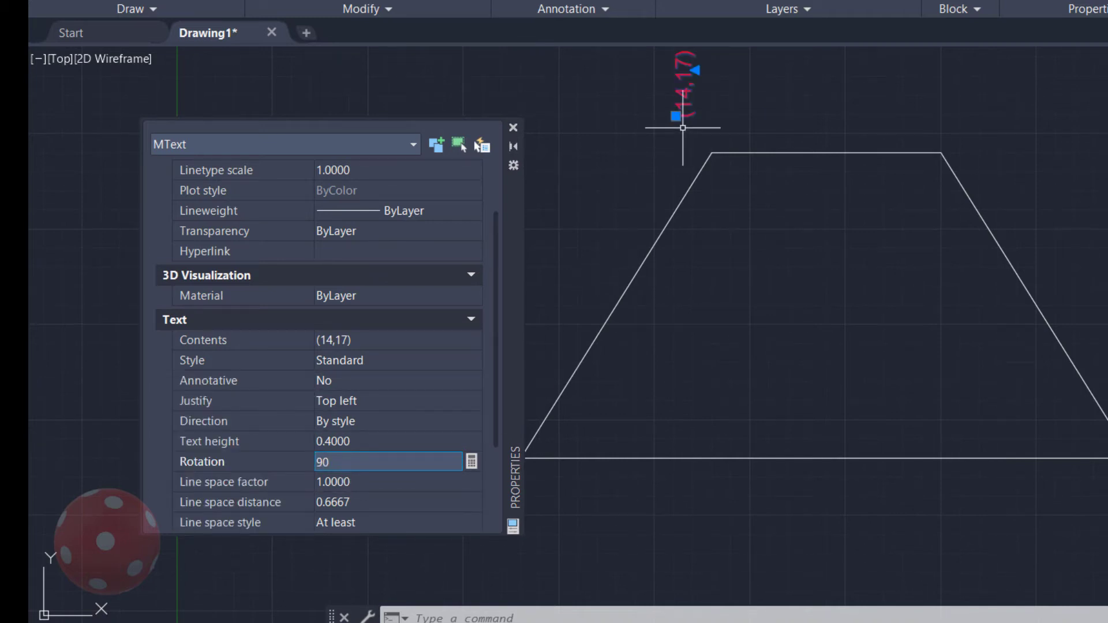
mouse_move(597, 230)
middle_mouse_down()
mouse_move(623, 242)
mouse_move(685, 342)
middle_mouse_up()
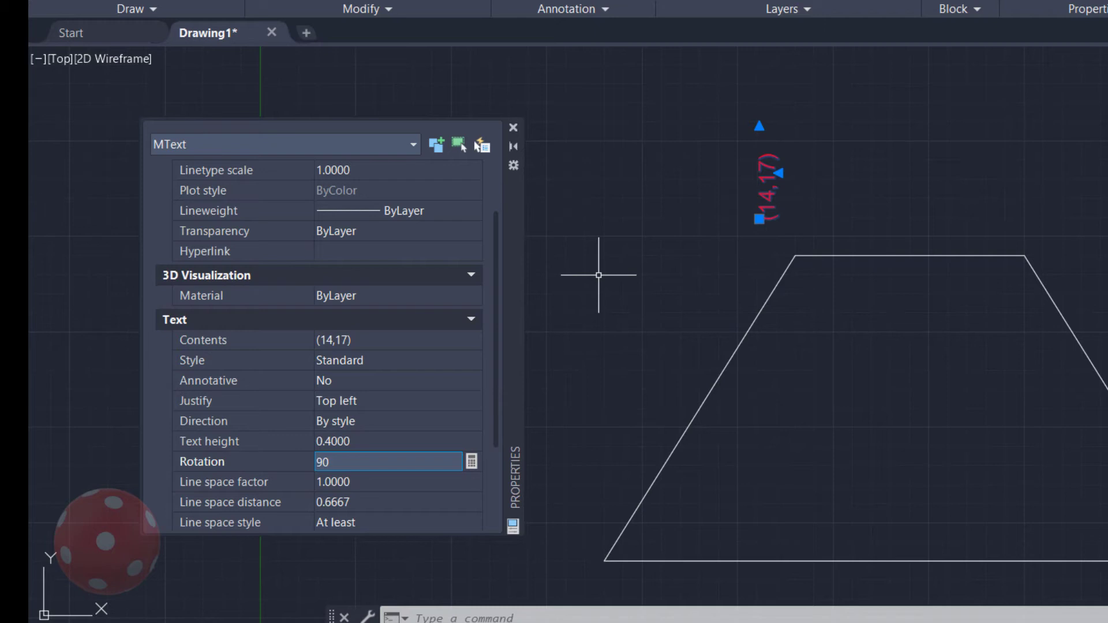
Step: Undo the rotation of the (14,17) text and look through its remaining text properties
key("ctrl+z")
key("ctrl+z")
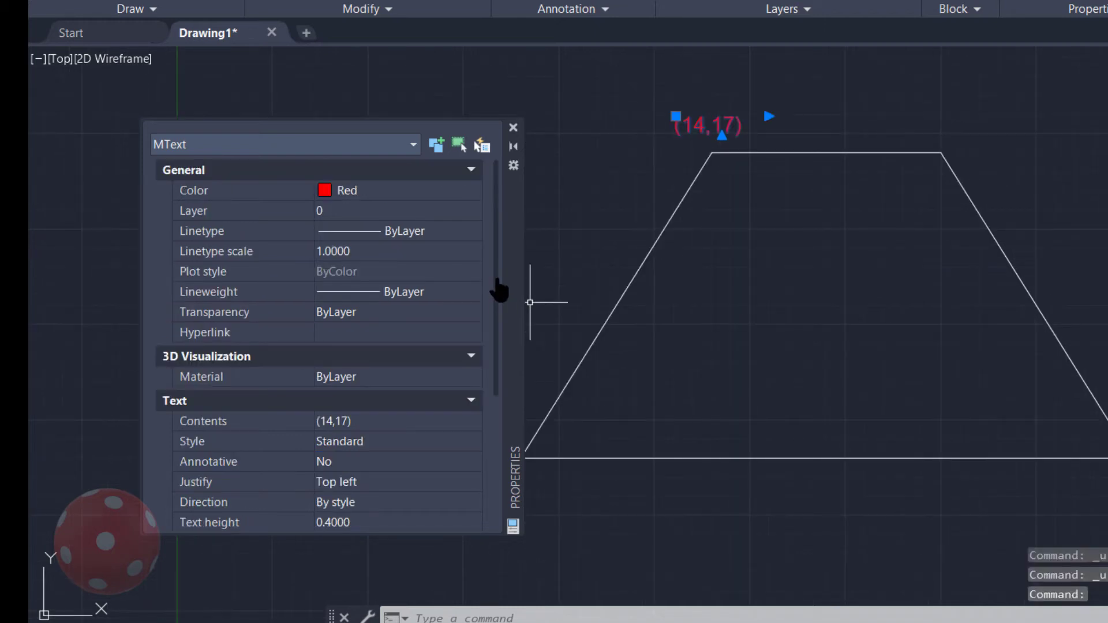
left_click_drag(495, 292, 500, 424)
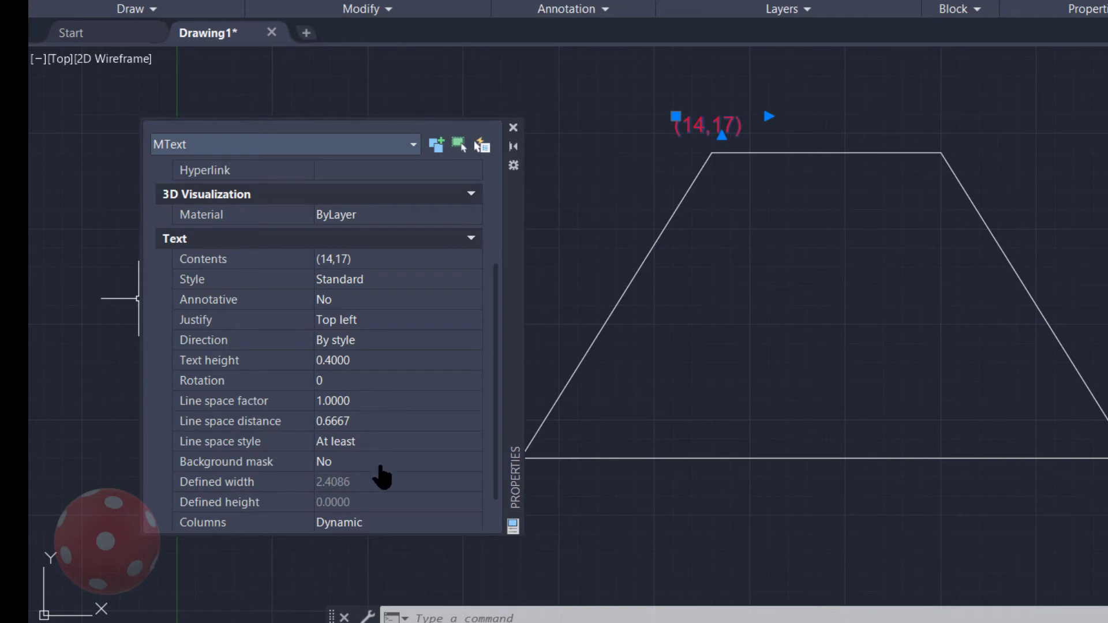
scroll(358, 447, "down", 2)
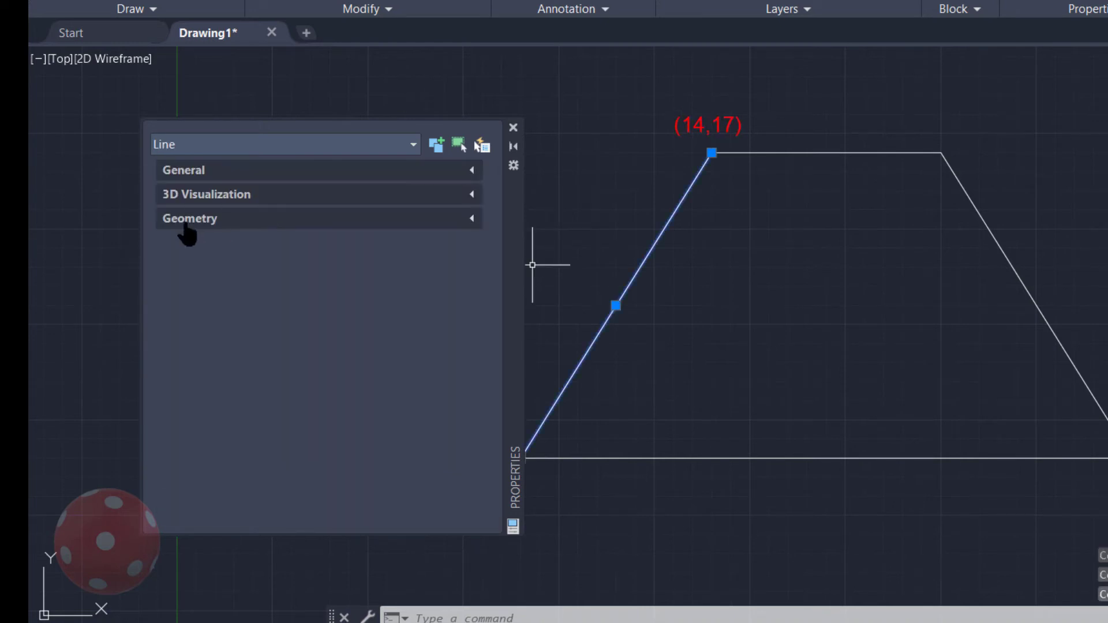
Step: Examine the geometry properties of the trapezoid's slanted left line, clear the selection and examine those of the circle
left_click(472, 220)
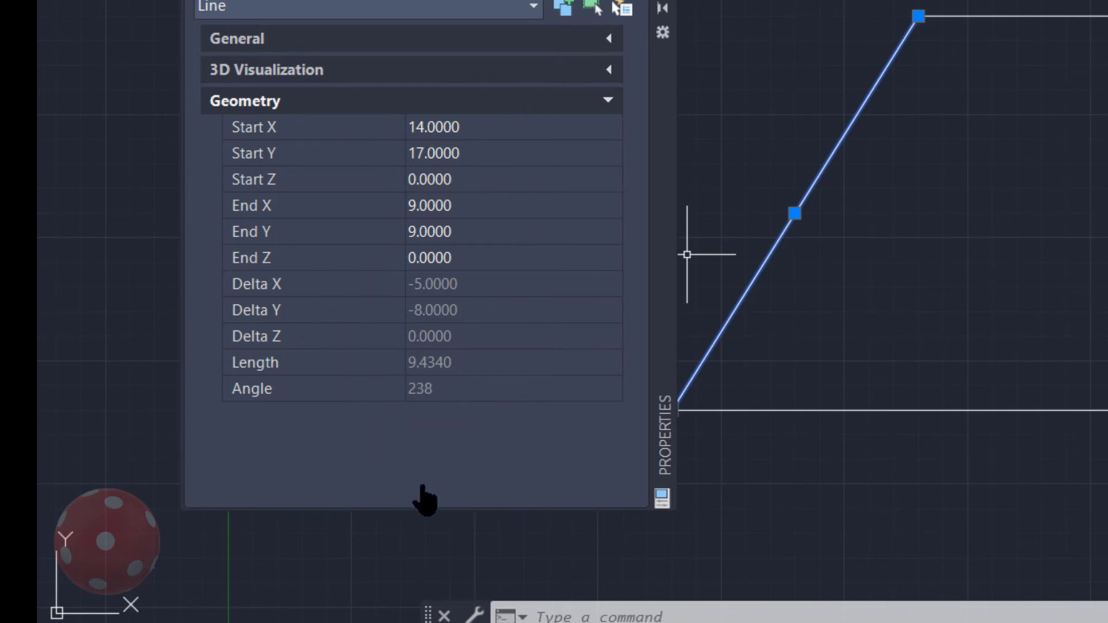
key("Escape")
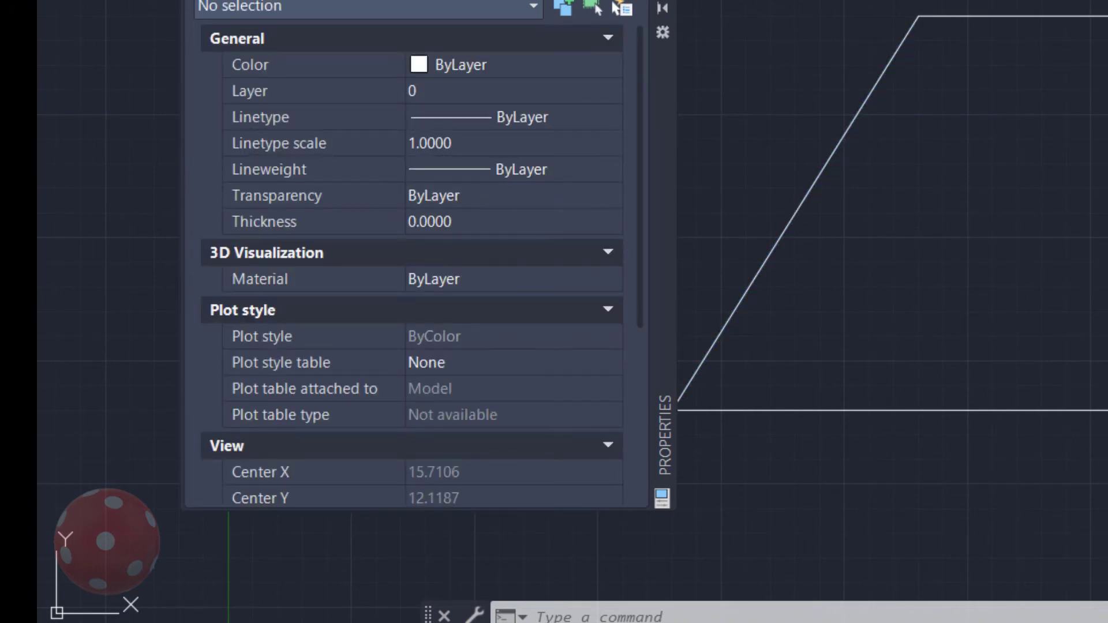
left_click(1104, 115)
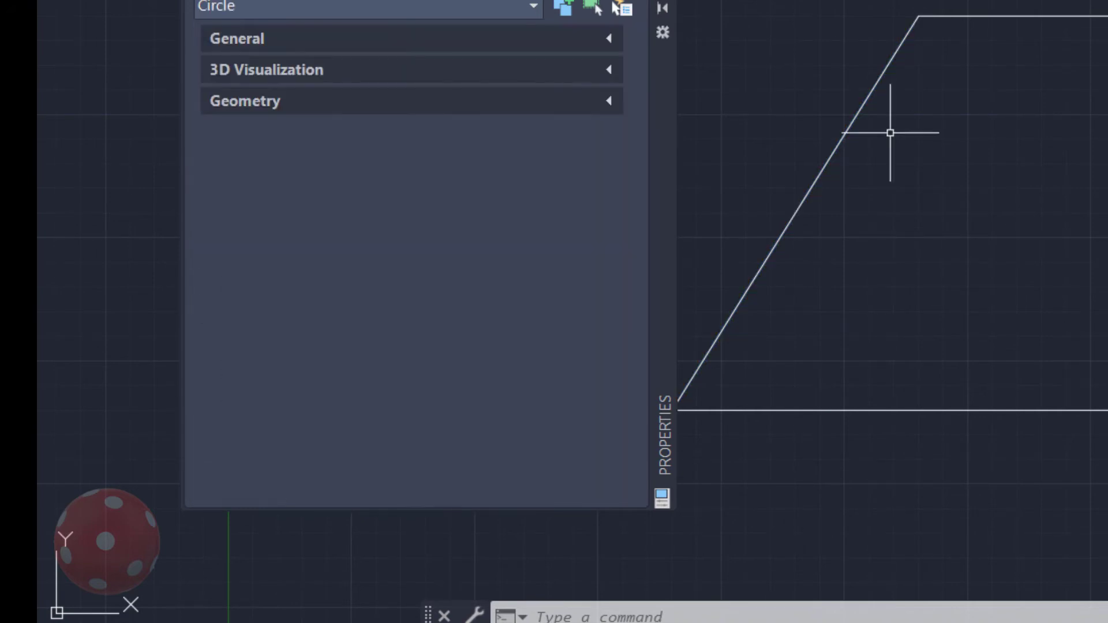
left_click(612, 101)
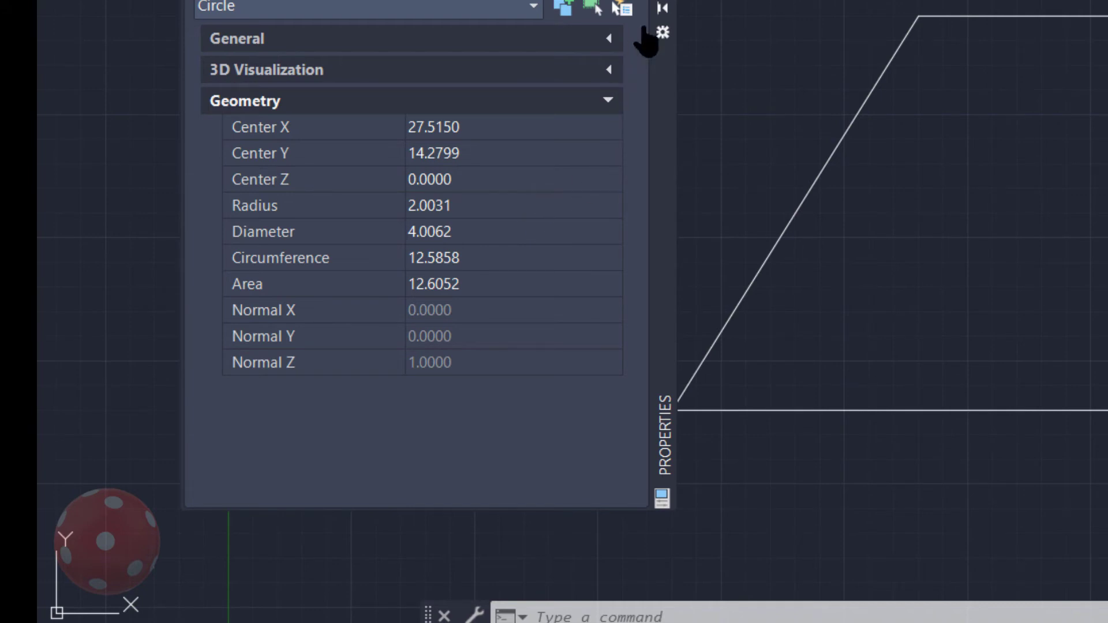
Step: Auto-hide the Properties palette and dimension the trapezoid's top line, placing the dimension just below it inside the shape
left_click(662, 8)
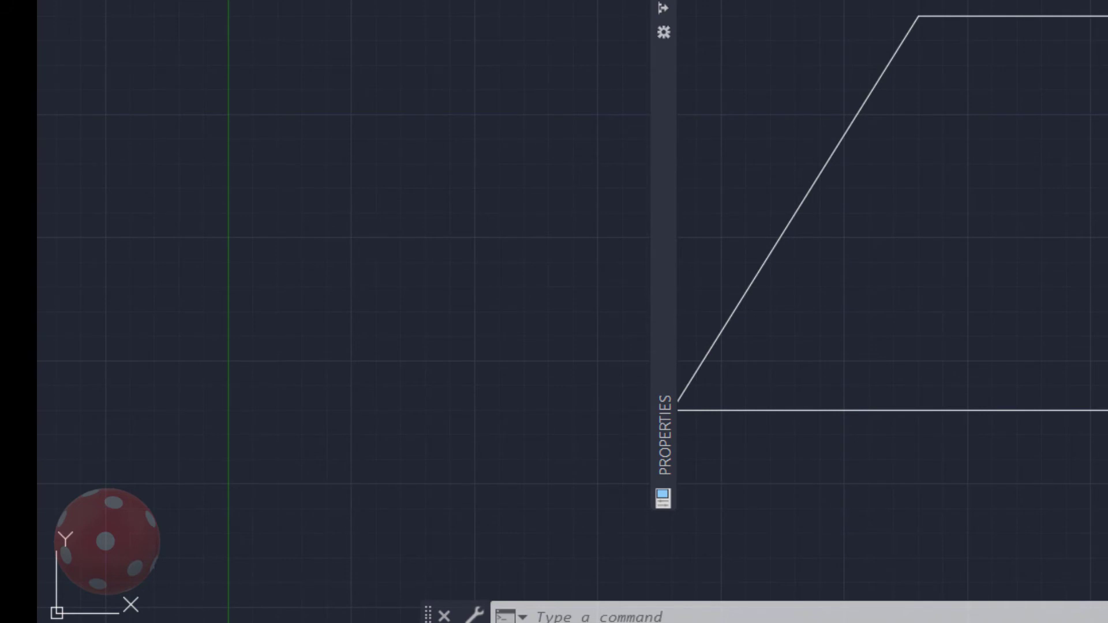
left_click(848, 1)
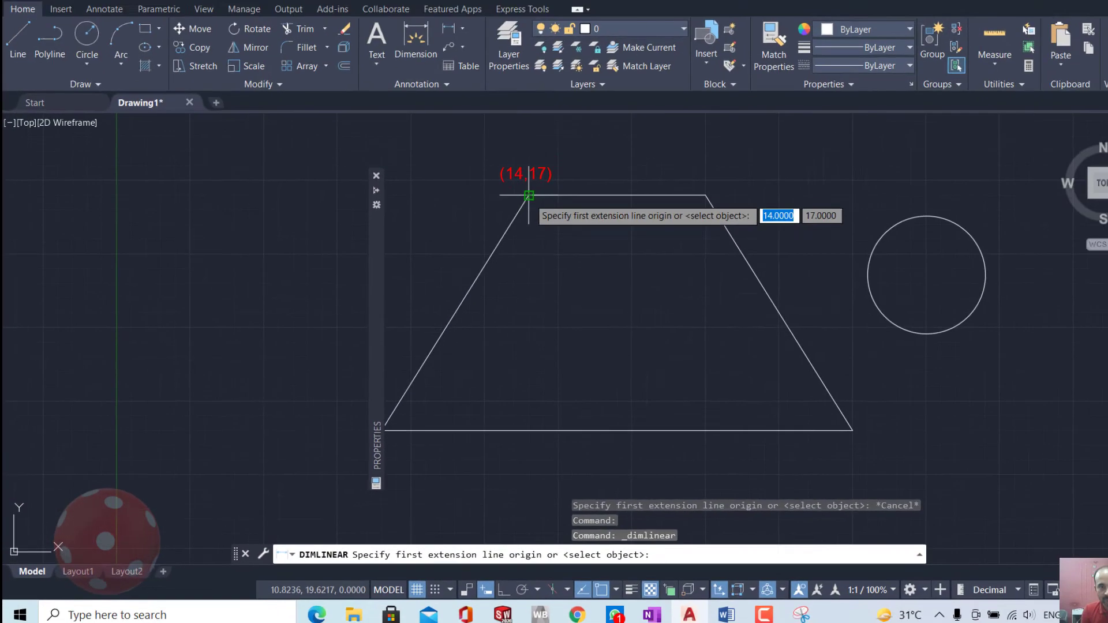
left_click(390, 56)
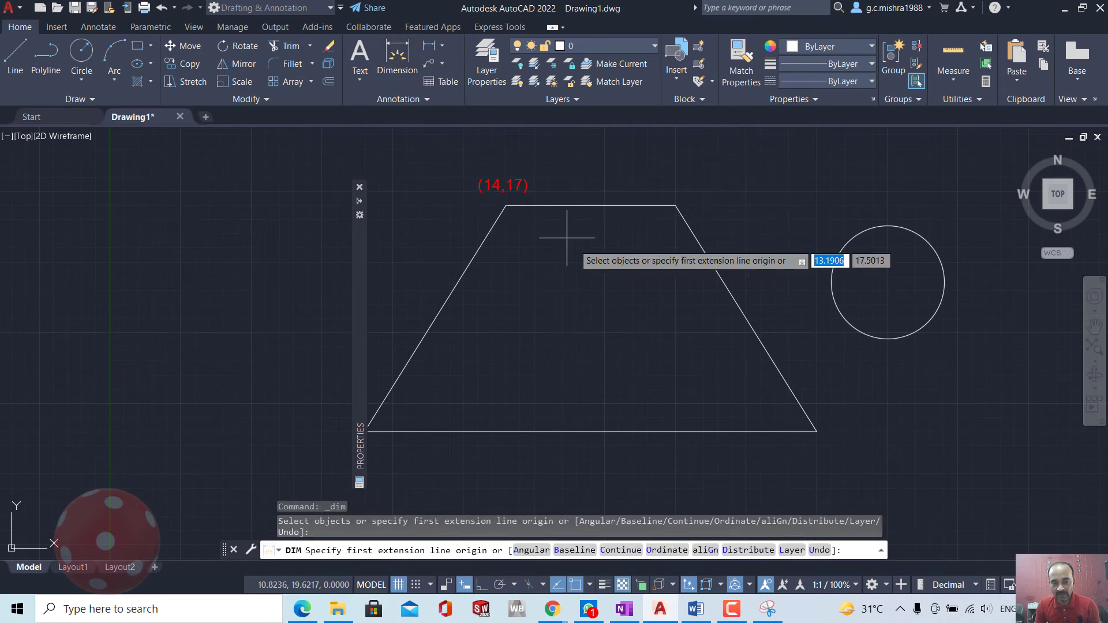
key("Return")
left_click(579, 202)
left_click(568, 254)
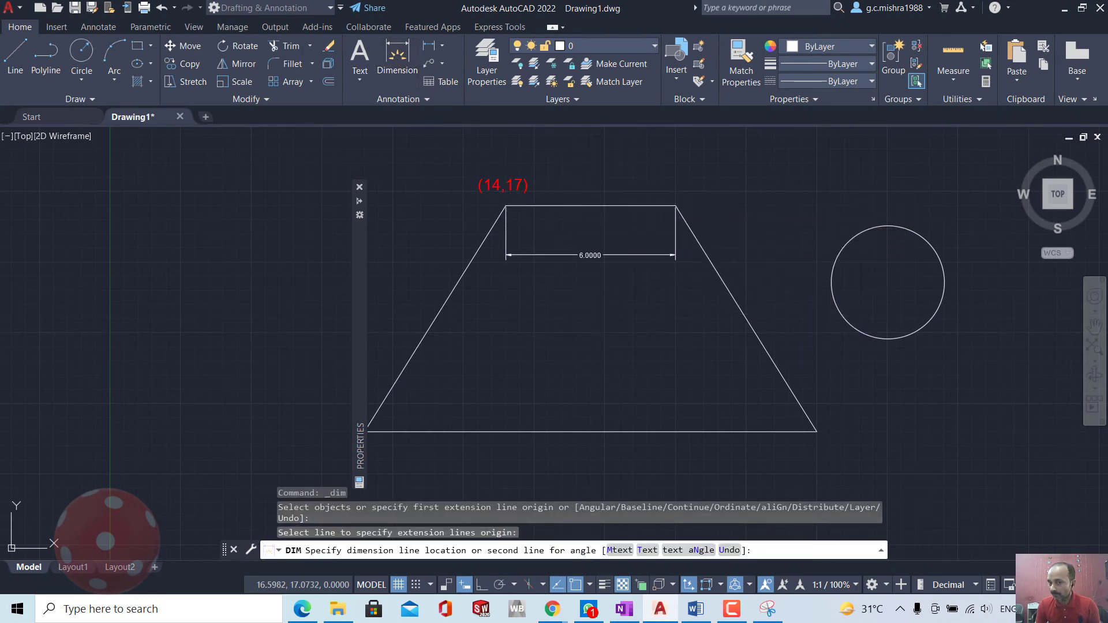
scroll(568, 271, "up", 5)
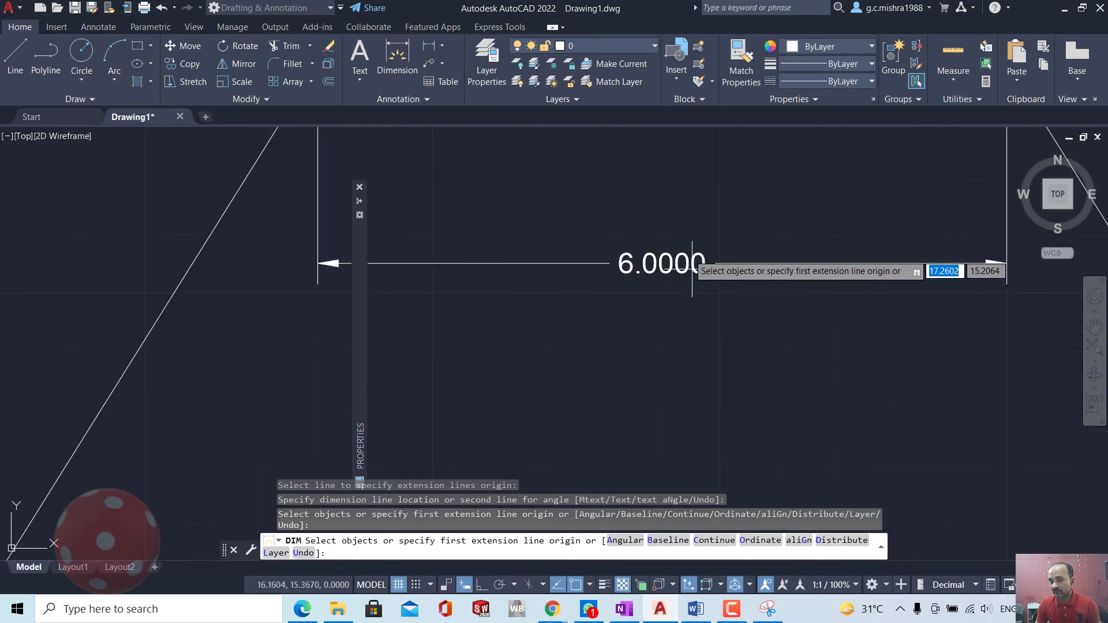
Step: End the dimensioning command and turn off auto-hide for the Properties palette
key("Return")
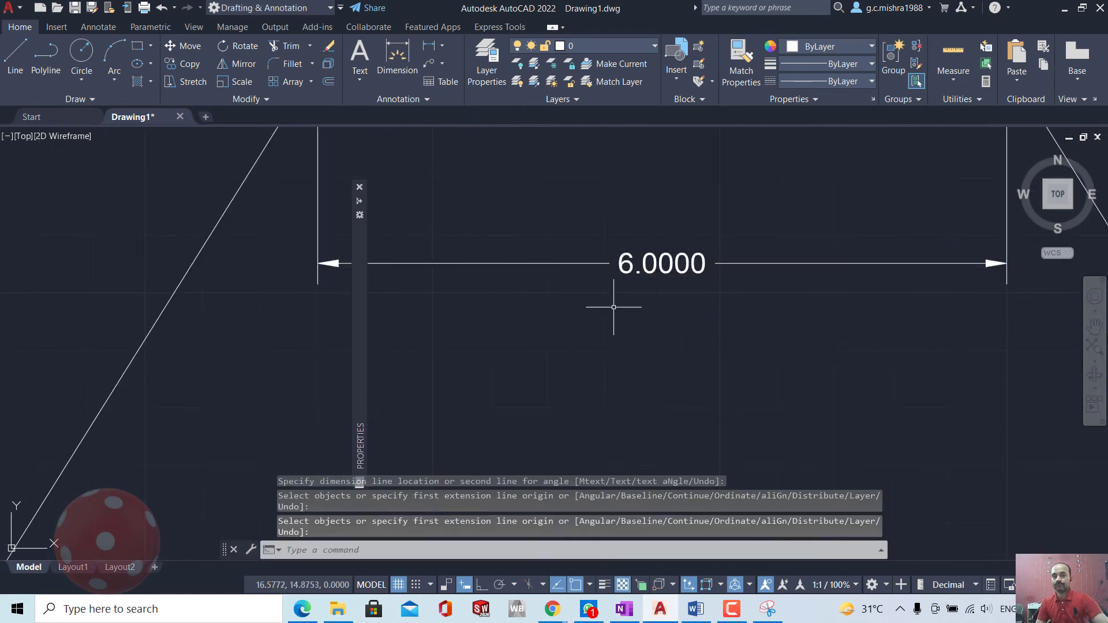
scroll(534, 325, "down", 5)
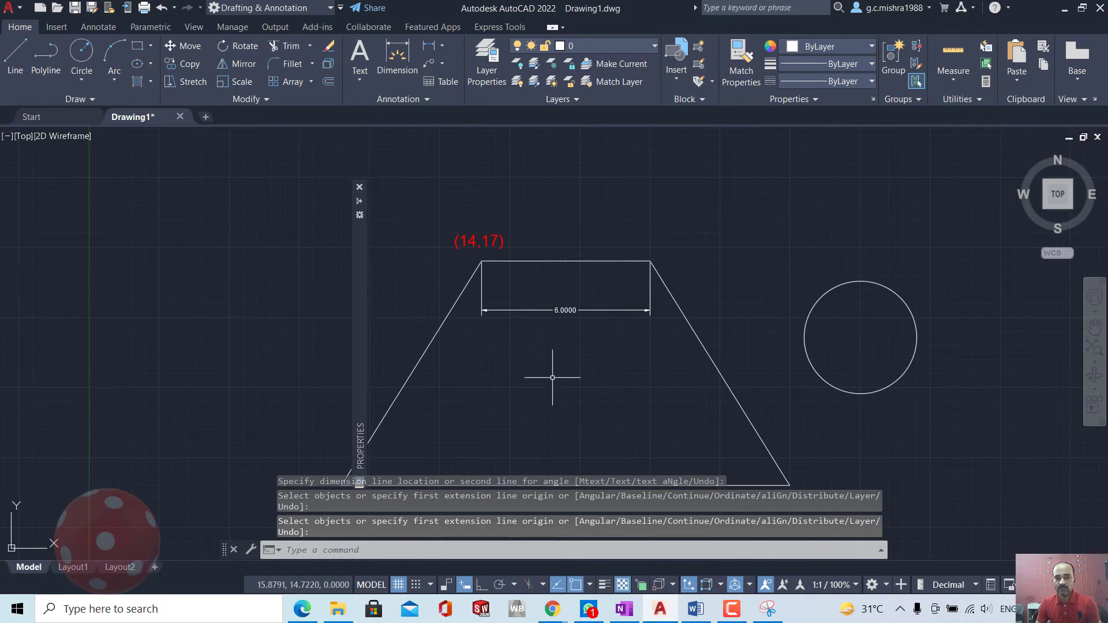
middle_click_drag(548, 372, 565, 308)
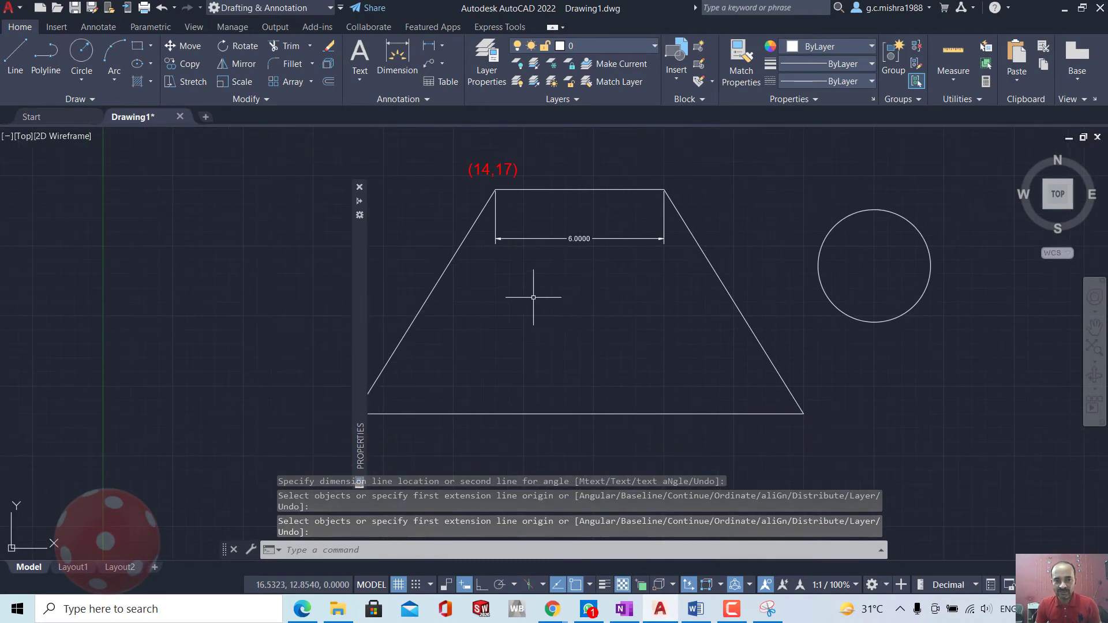
left_click(358, 202)
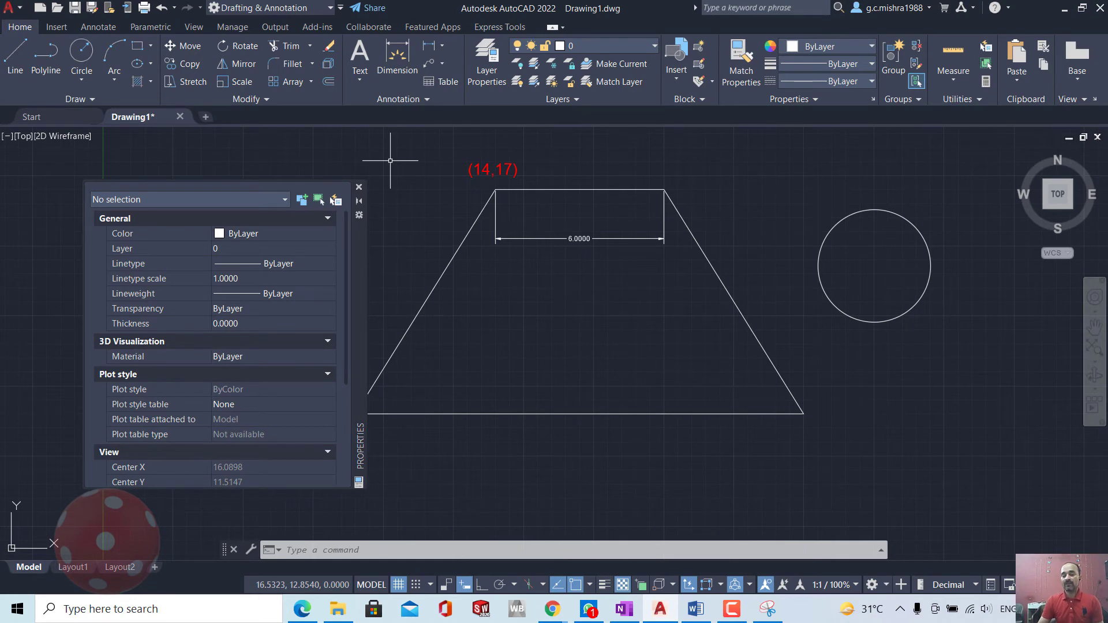
Step: Look through the general properties of the trapezoid's top dimension and the arrowhead styles available for Arrow 1, collapsing the Misc group
left_click(532, 238)
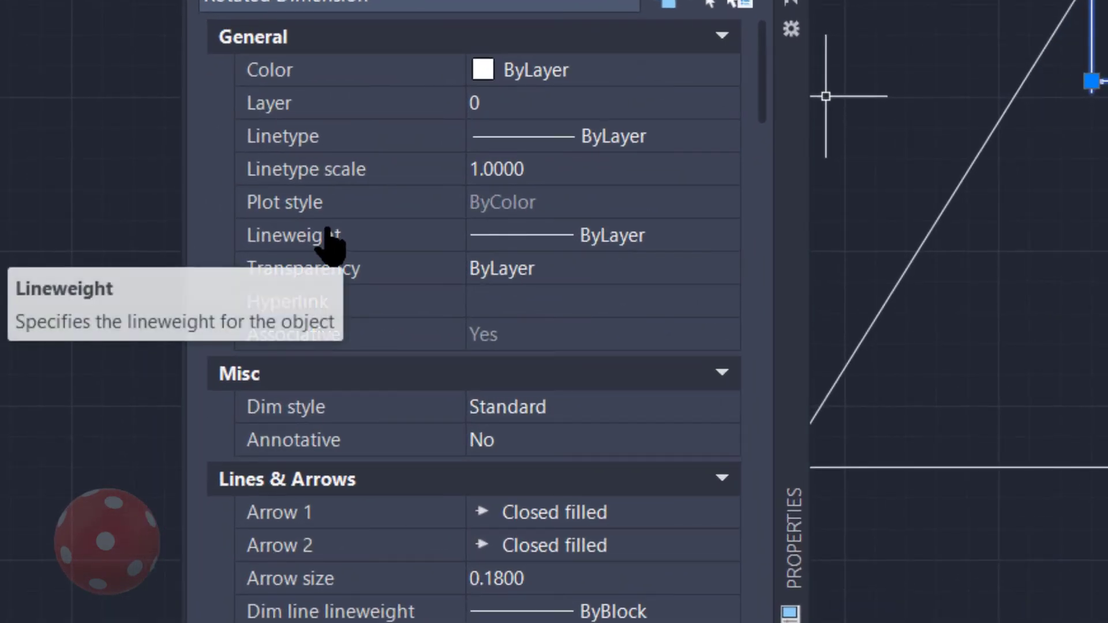
scroll(332, 244, "down", 3)
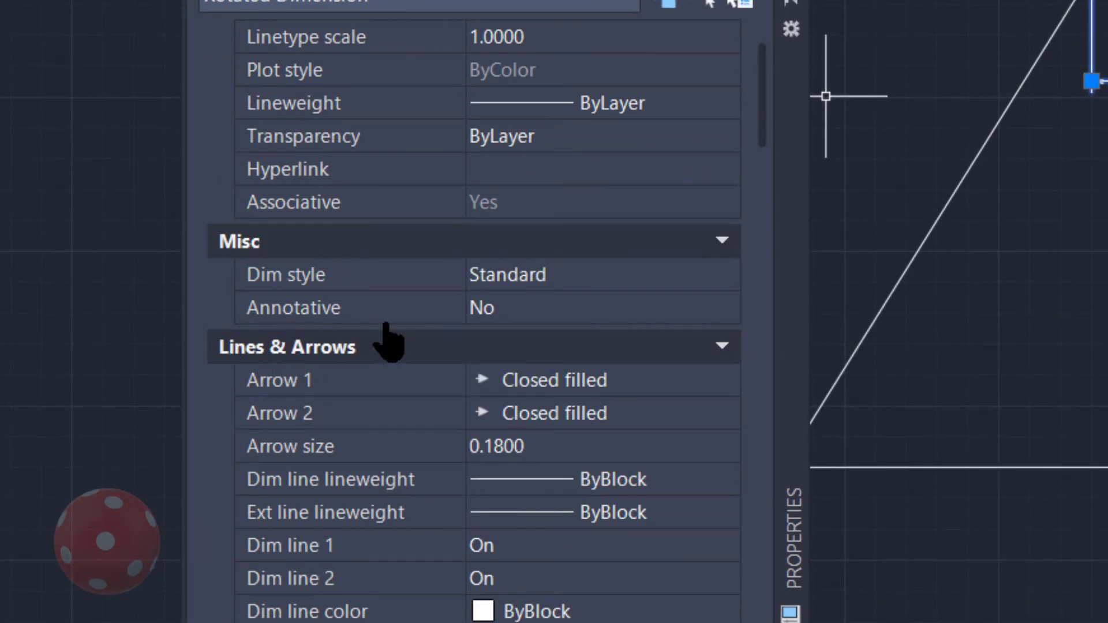
right_click(723, 252)
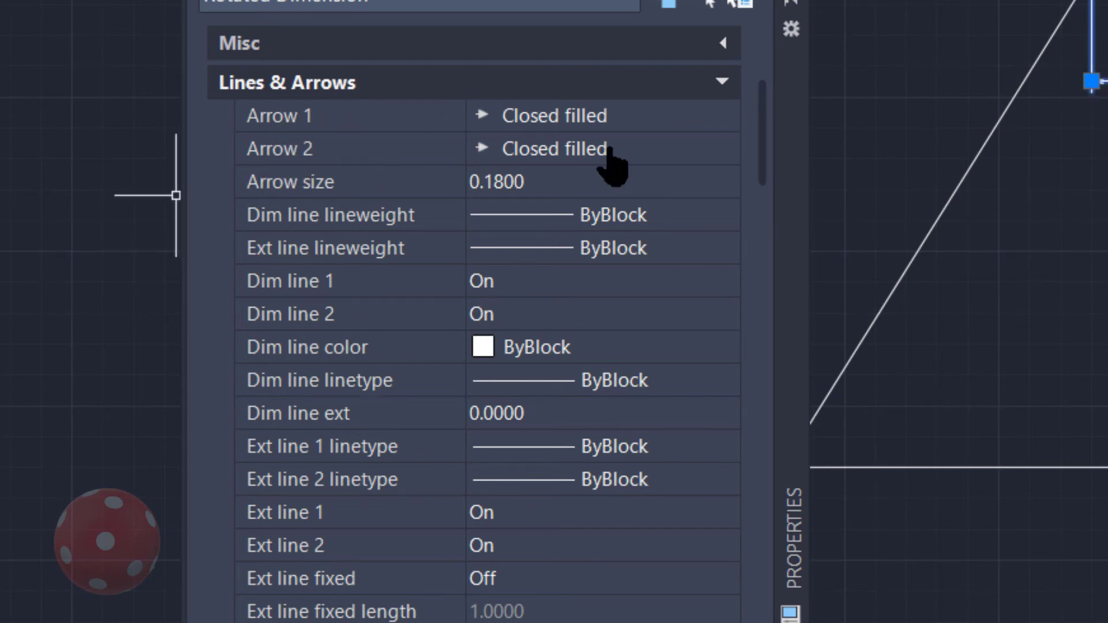
left_click(619, 118)
left_click(726, 117)
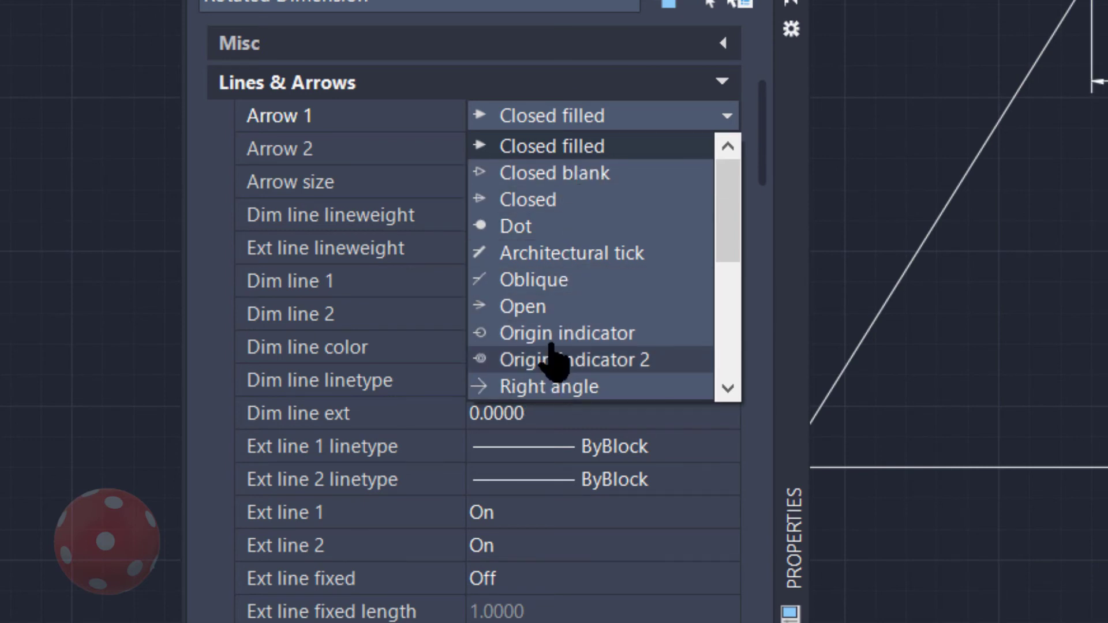
left_click(854, 132)
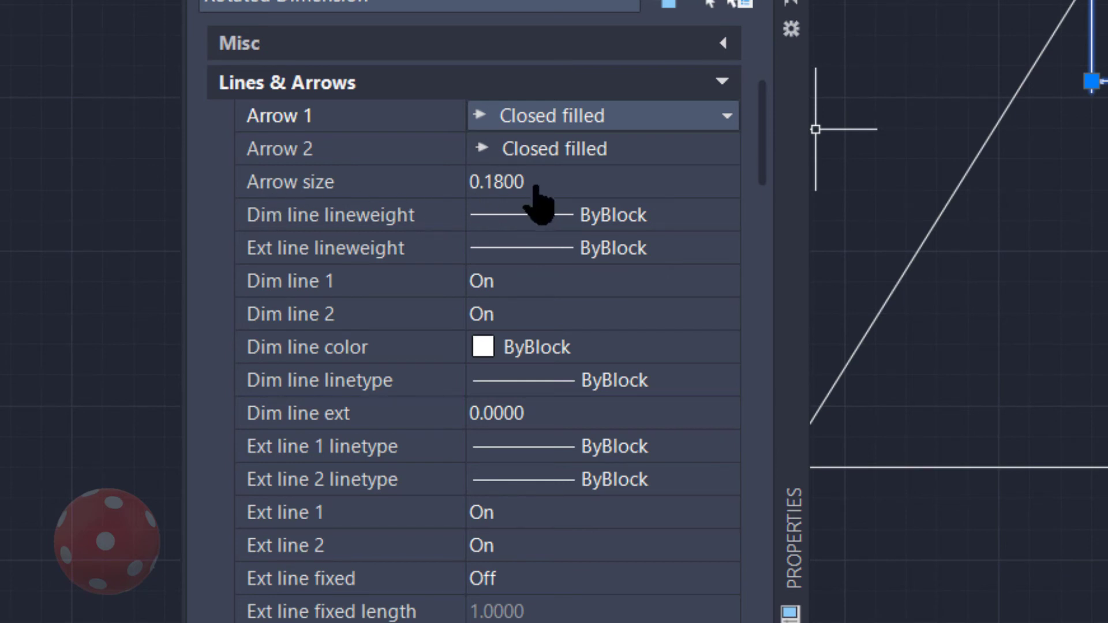
Step: Set the arrow size of the trapezoid's top dimension to 0.3 and clear the selection
left_click(563, 182)
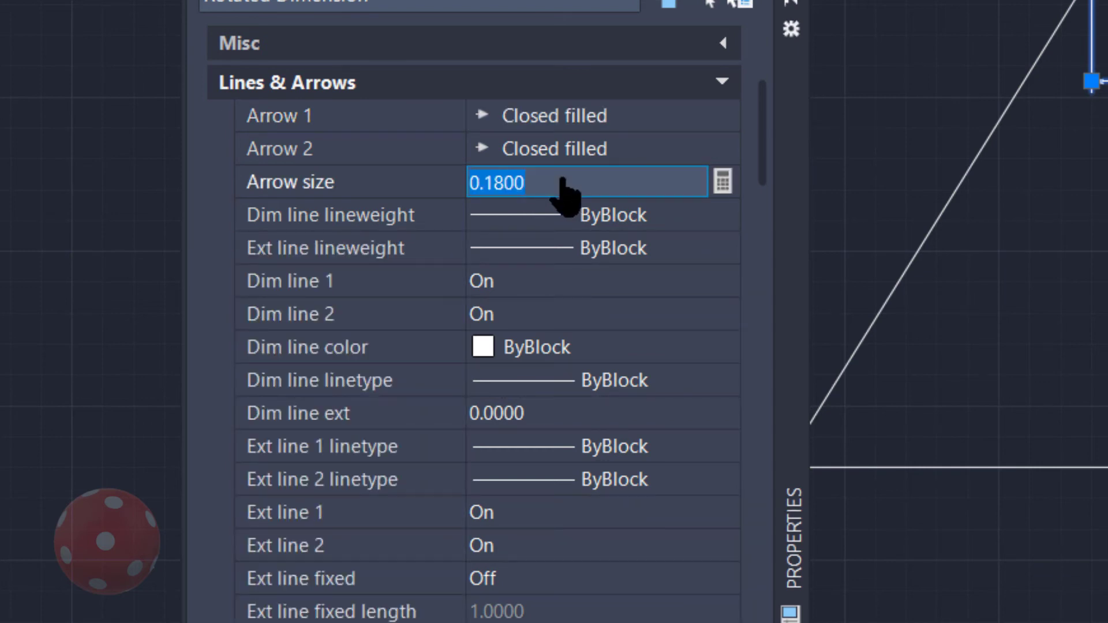
type("3")
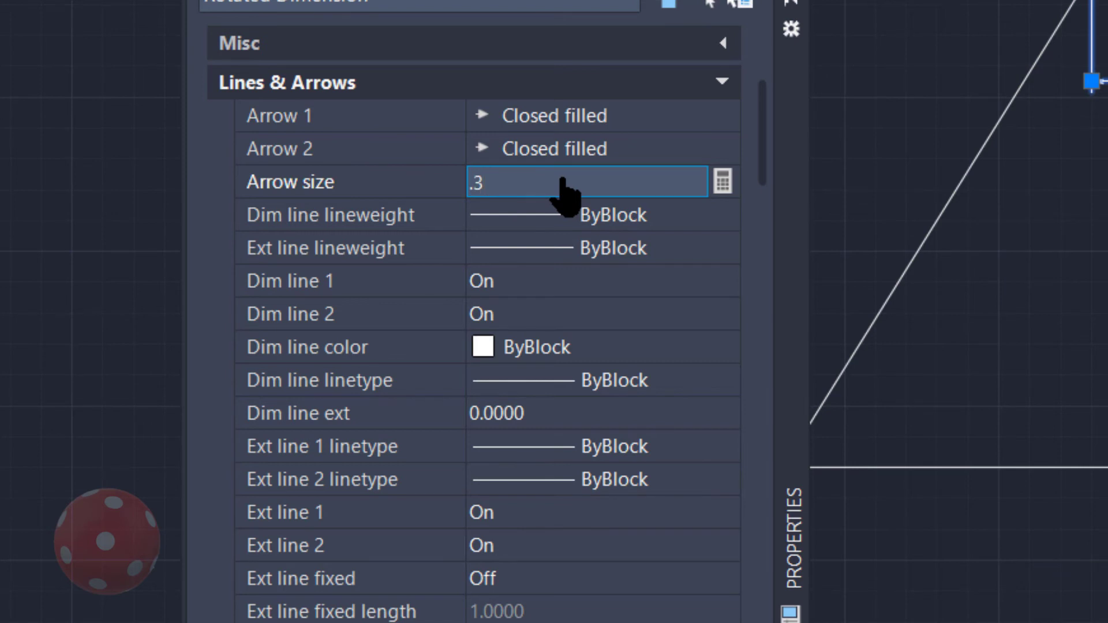
key("Tab")
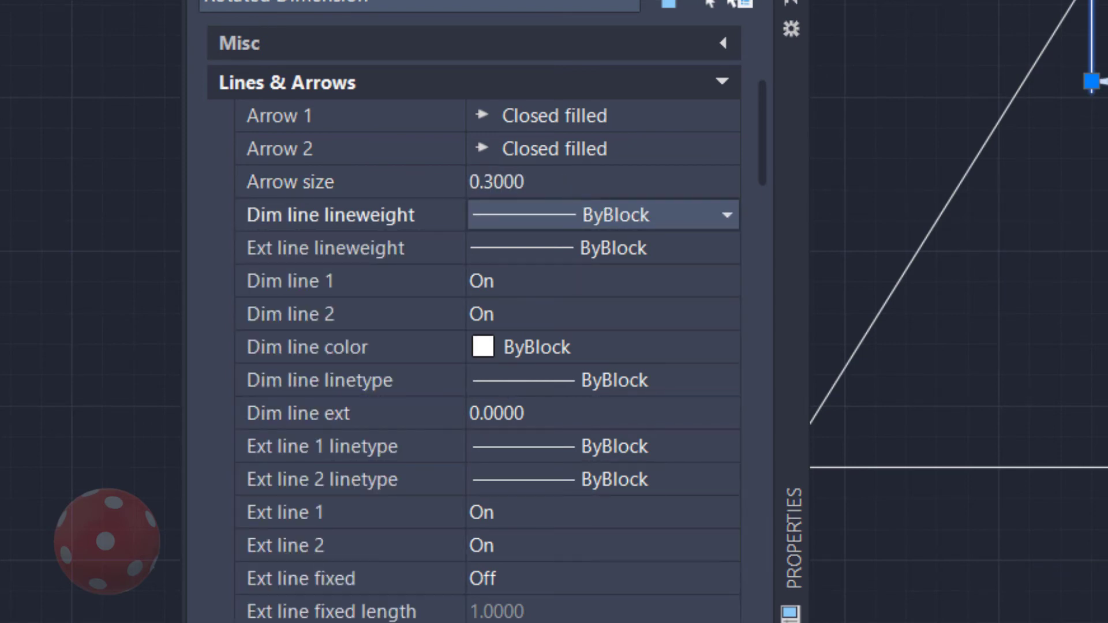
key("Escape")
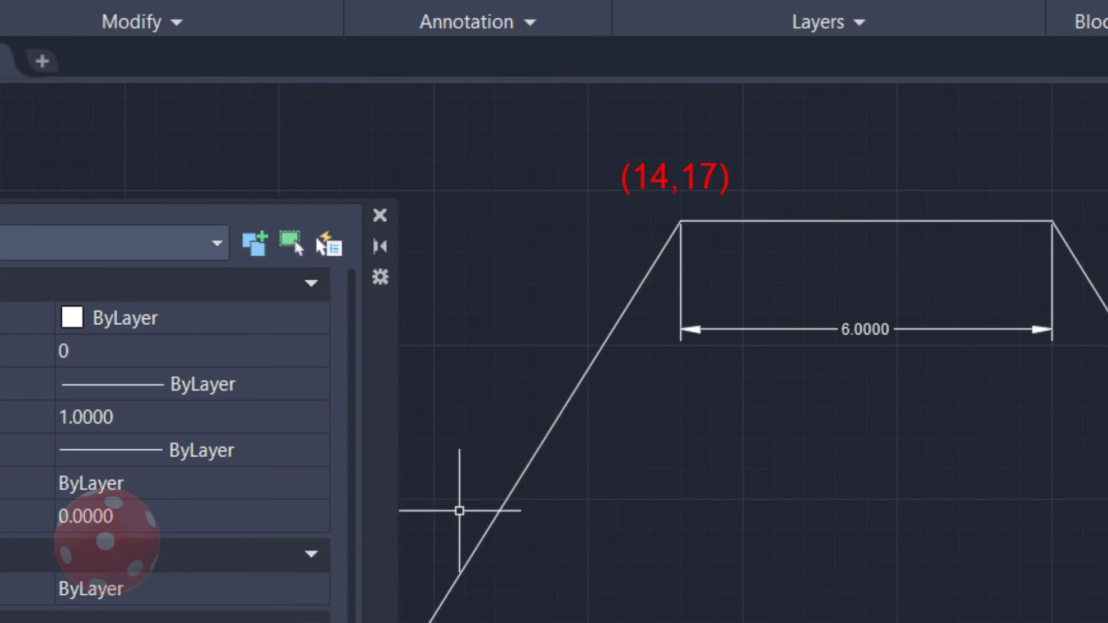
Step: Examine the remaining line and arrow properties of the trapezoid's top dimension, then clear the selection
left_click(813, 329)
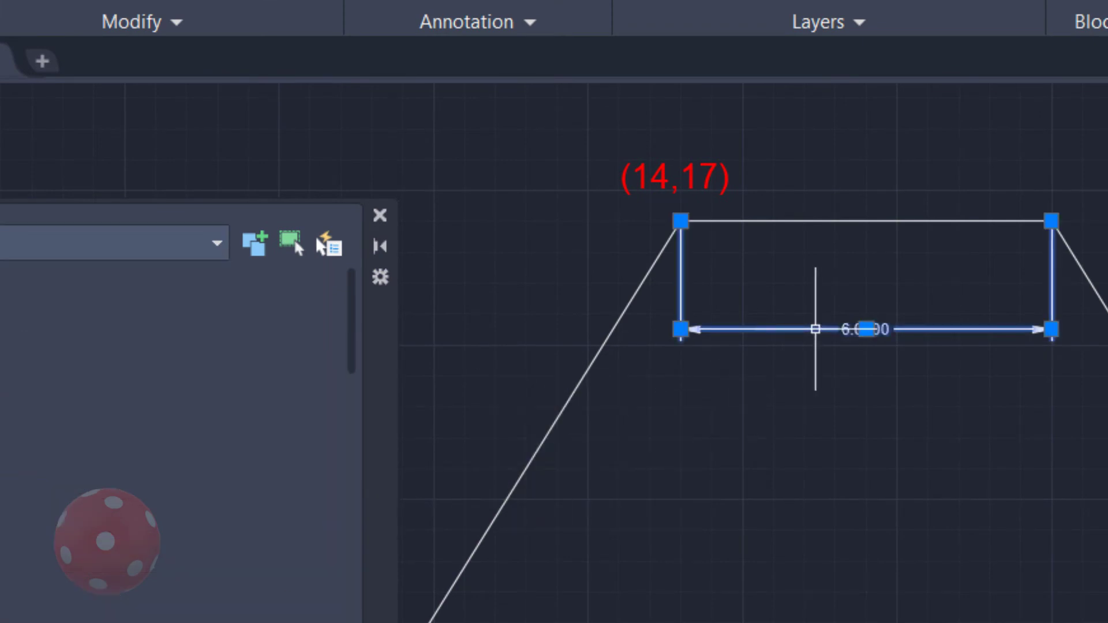
scroll(7, 532, "down", 5)
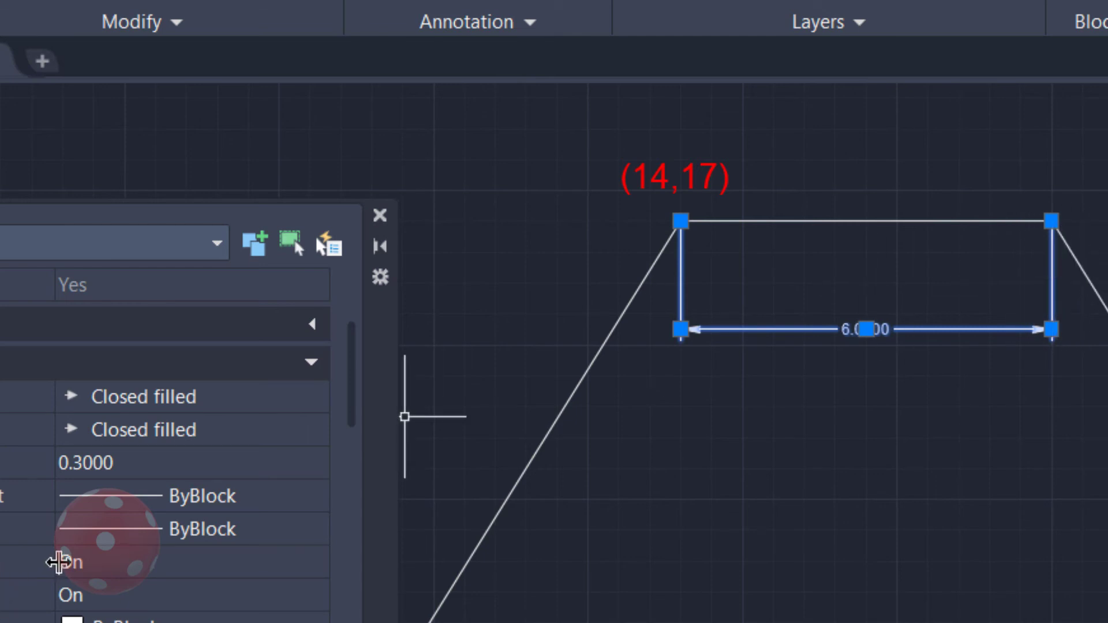
scroll(58, 563, "down", 2)
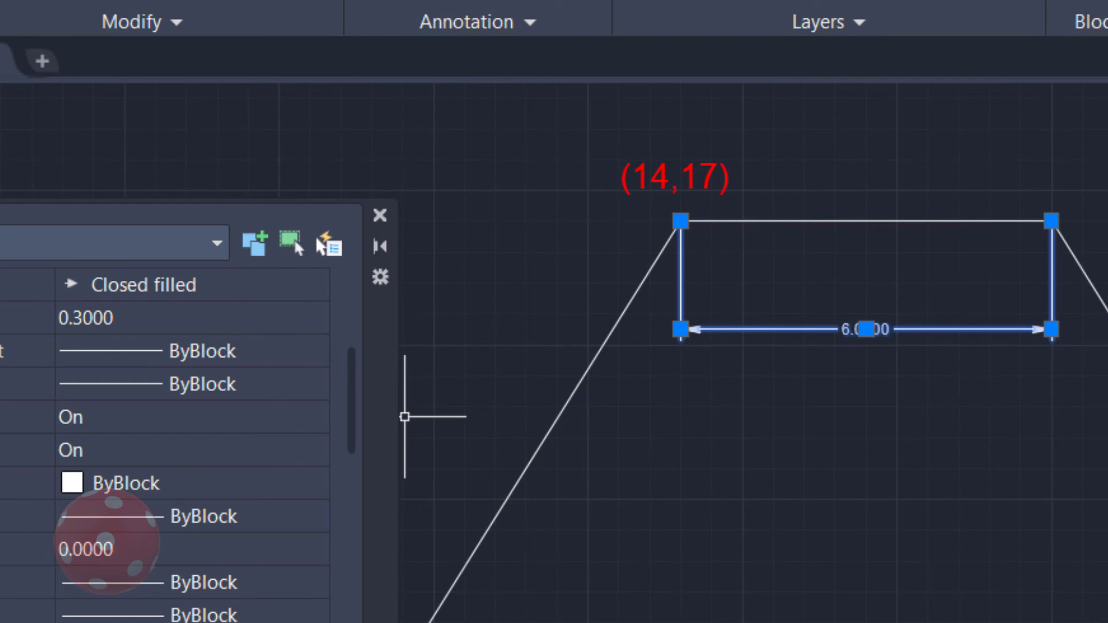
scroll(106, 542, "down", 2)
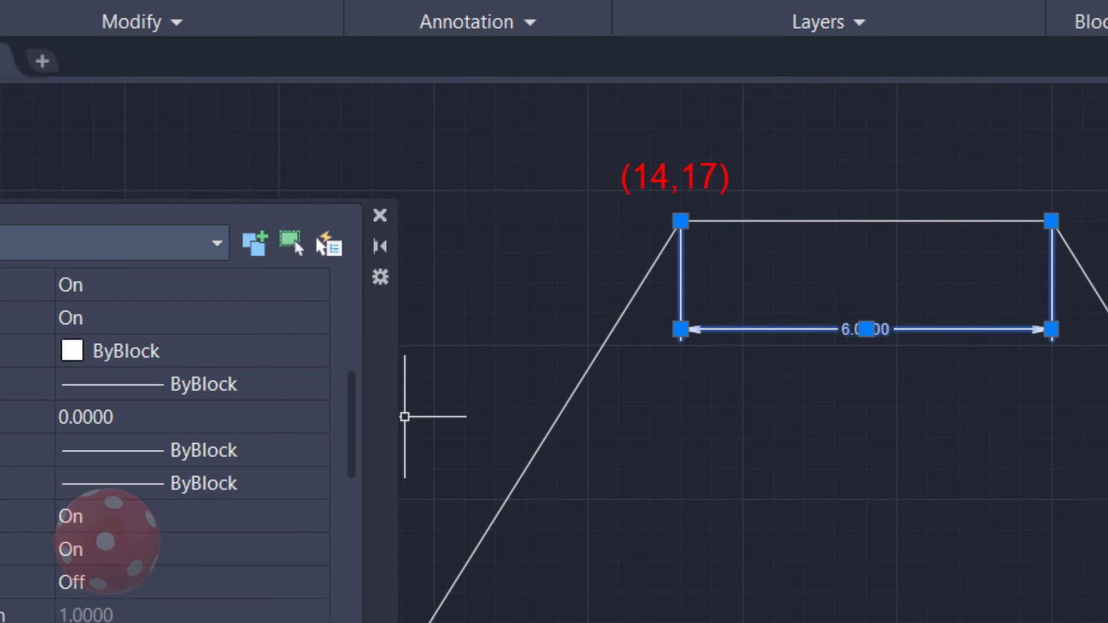
key("Escape")
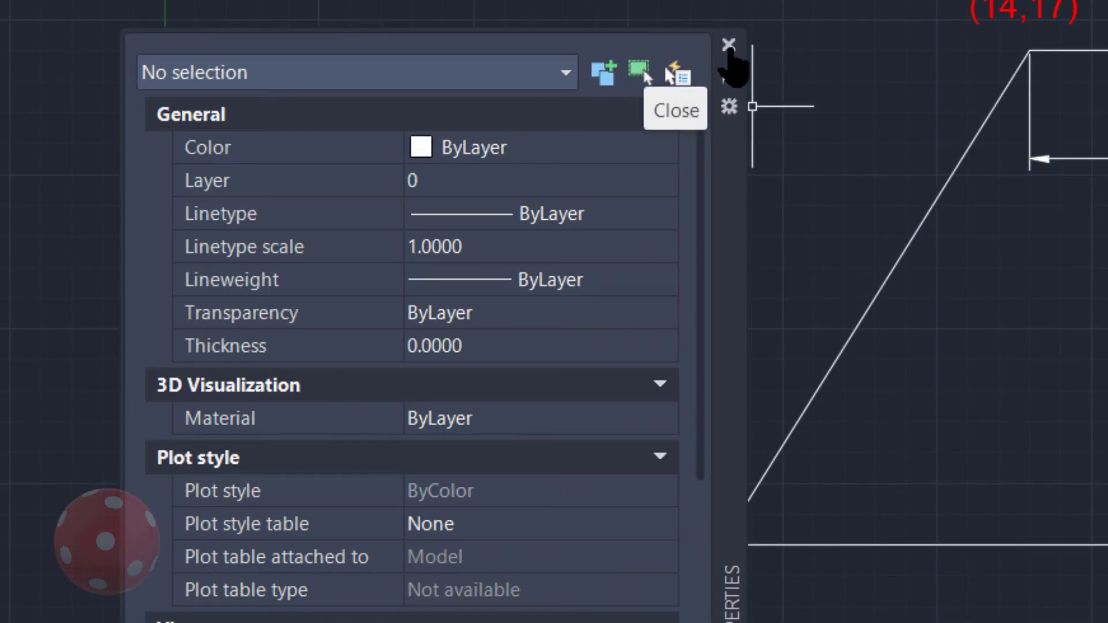
Step: Close the Properties palette and delete the dimension below the trapezoid's top line
left_click(729, 46)
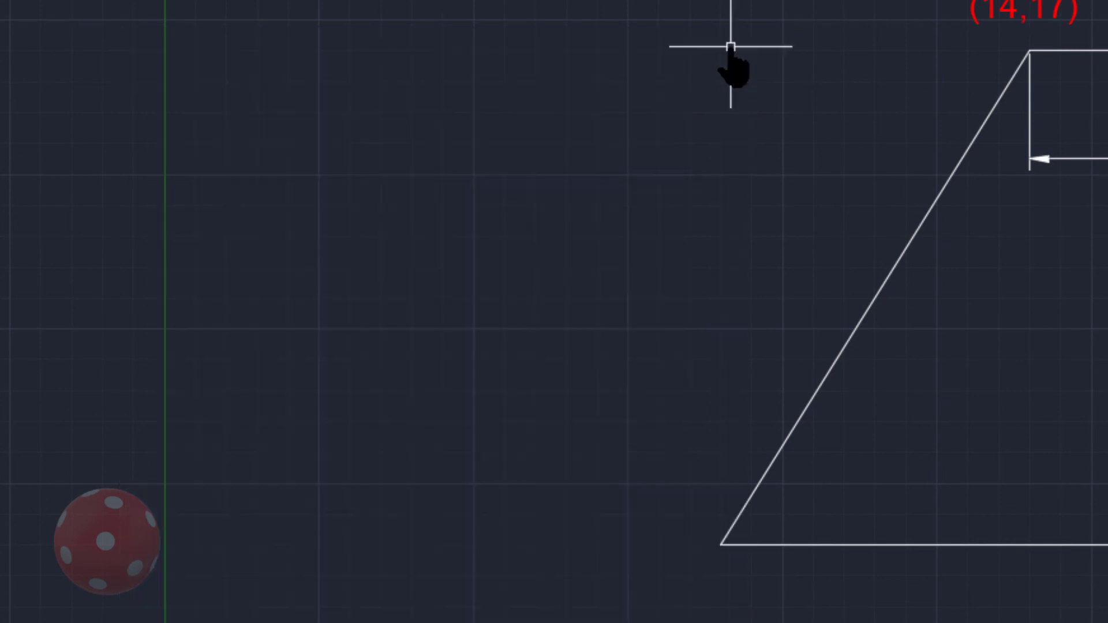
left_click(1085, 157)
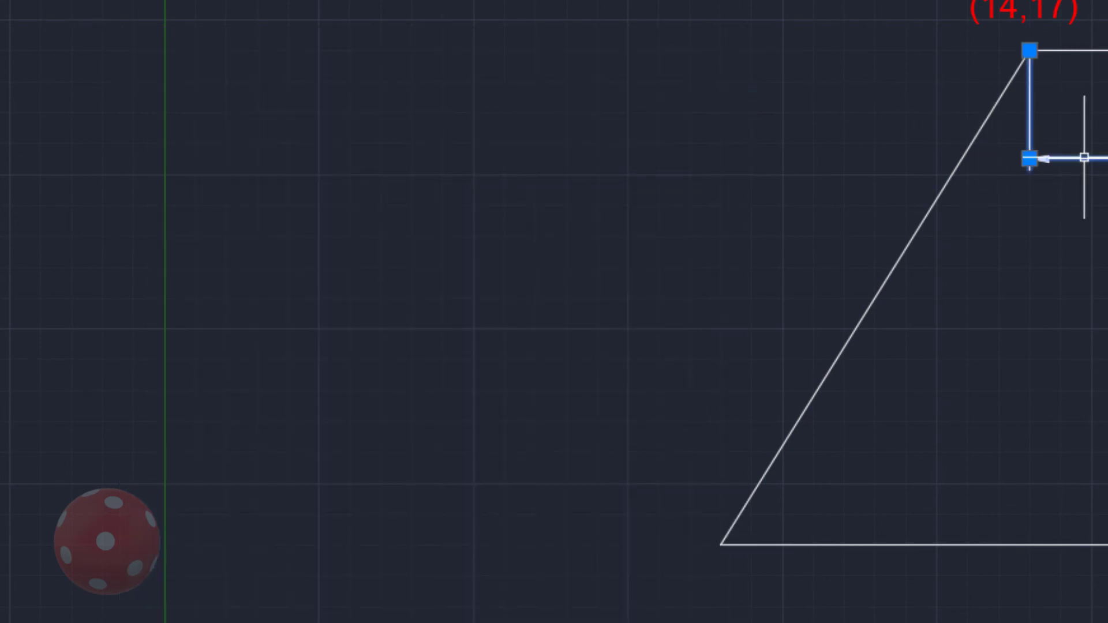
key("Delete")
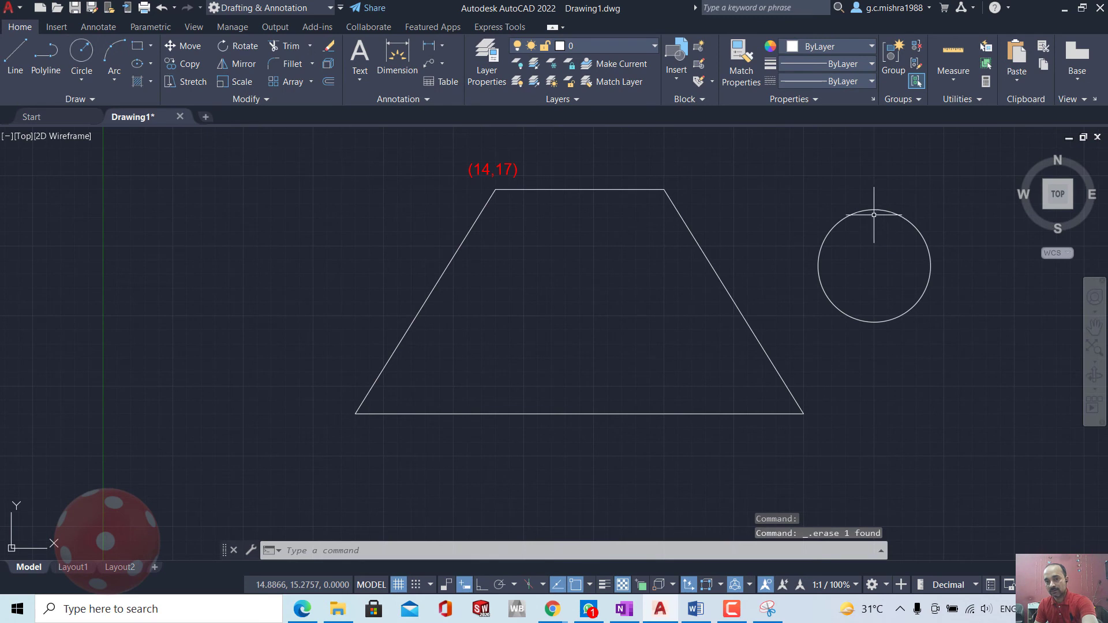
Step: Delete the circle beside the trapezoid
left_click(874, 212)
right_click(873, 210)
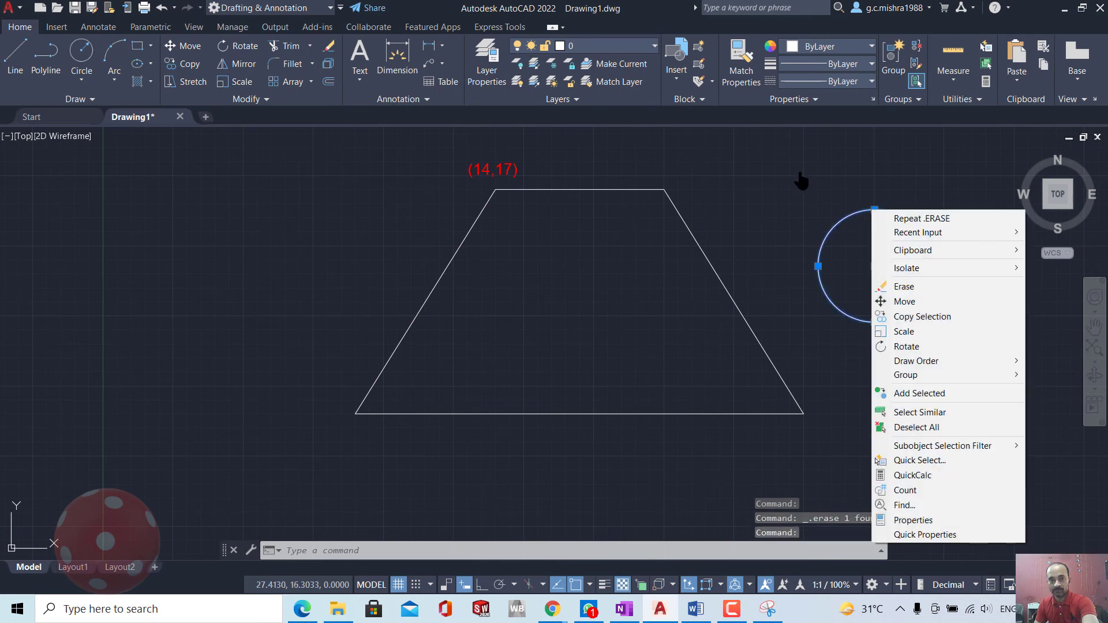
left_click(731, 189)
left_click(738, 185)
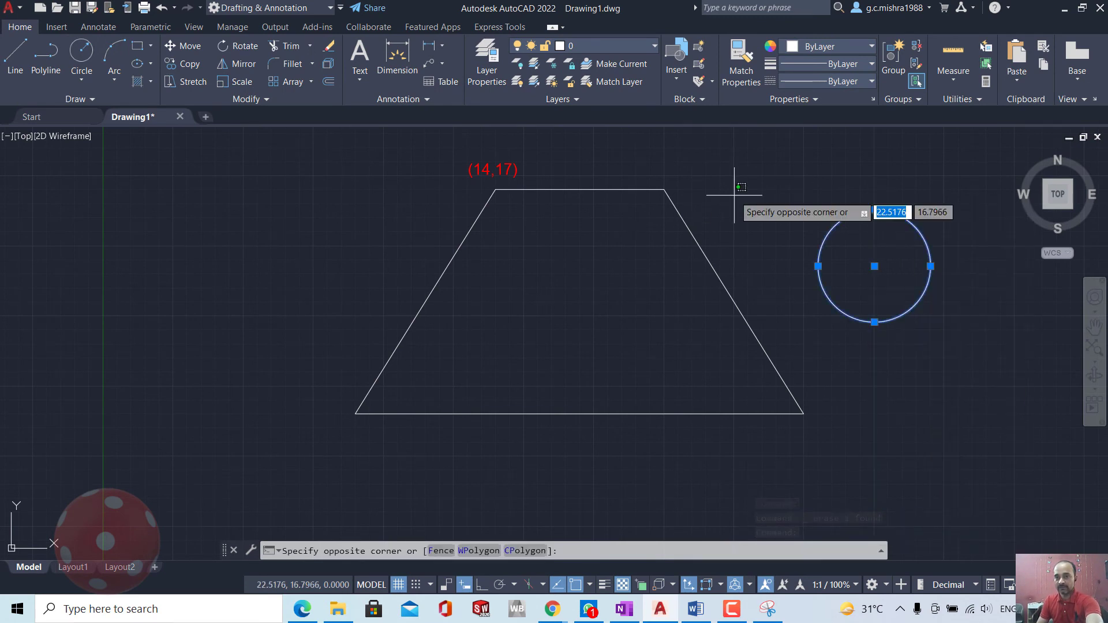
left_click(735, 195)
key("Delete")
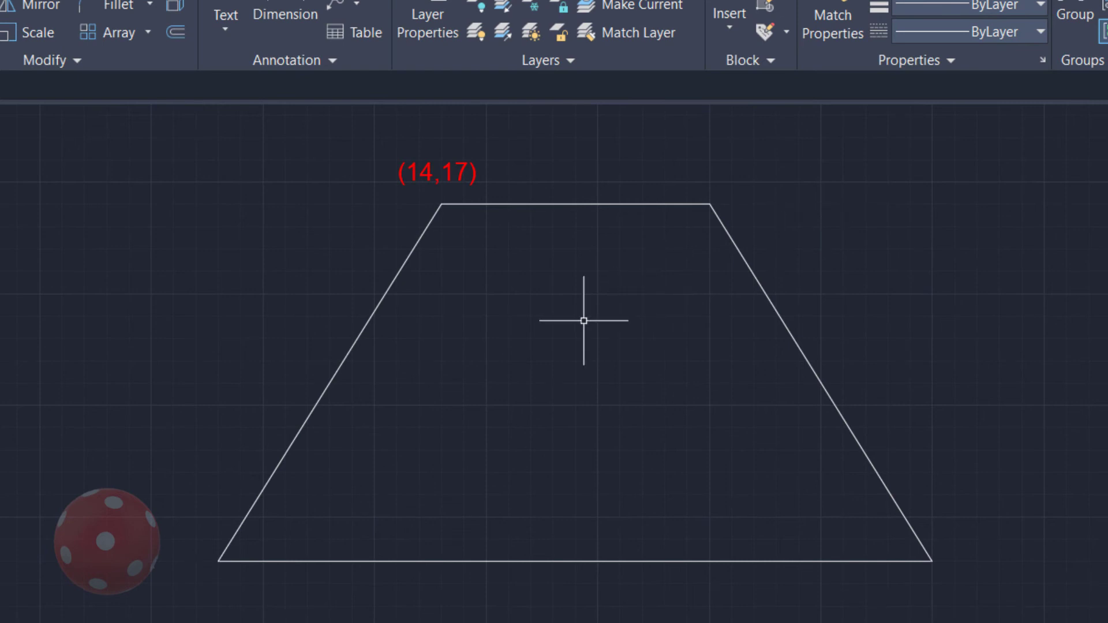
Step: Copy the (14,17) text and paste it beside the trapezoid's lower-left, lower-right and upper-right corners
mouse_move(600, 315)
middle_mouse_down()
mouse_move(502, 387)
mouse_move(490, 349)
middle_mouse_up()
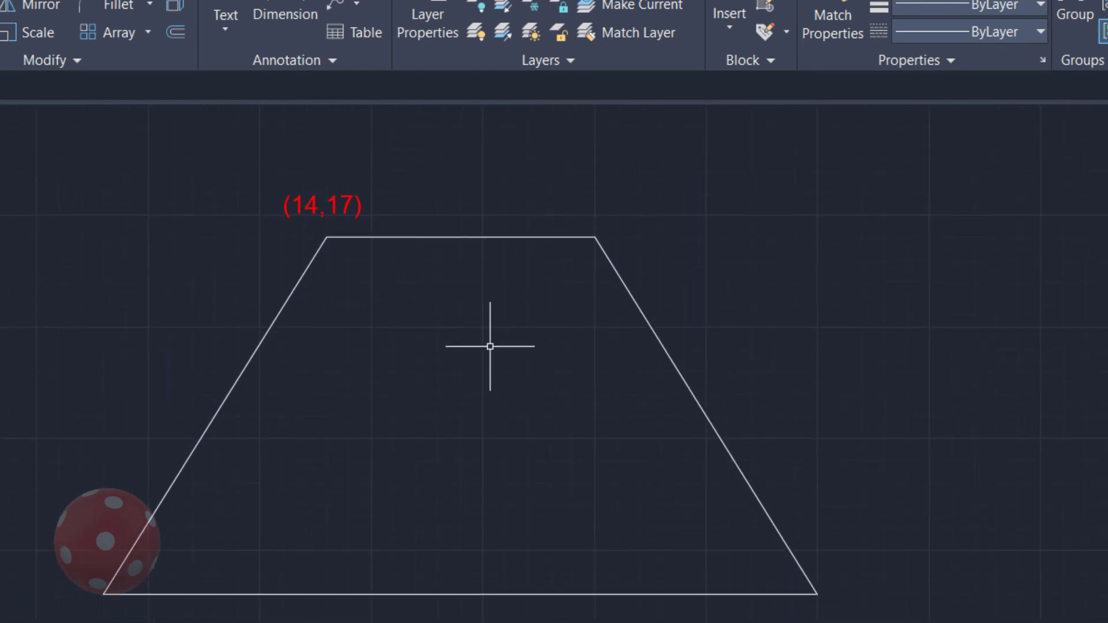
left_click(282, 208)
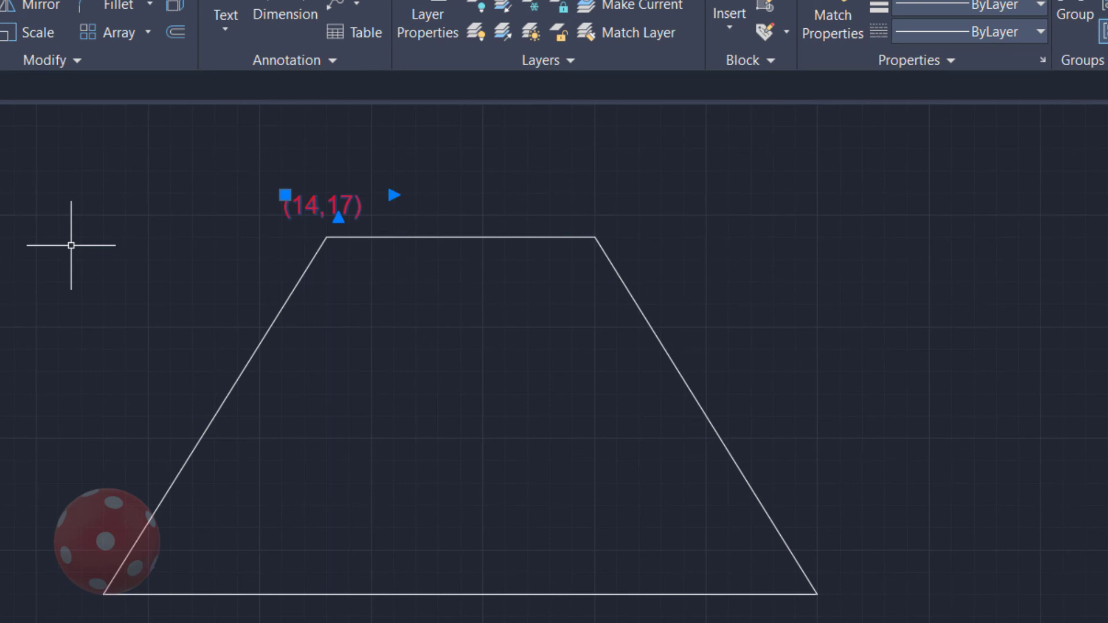
key("ctrl+v")
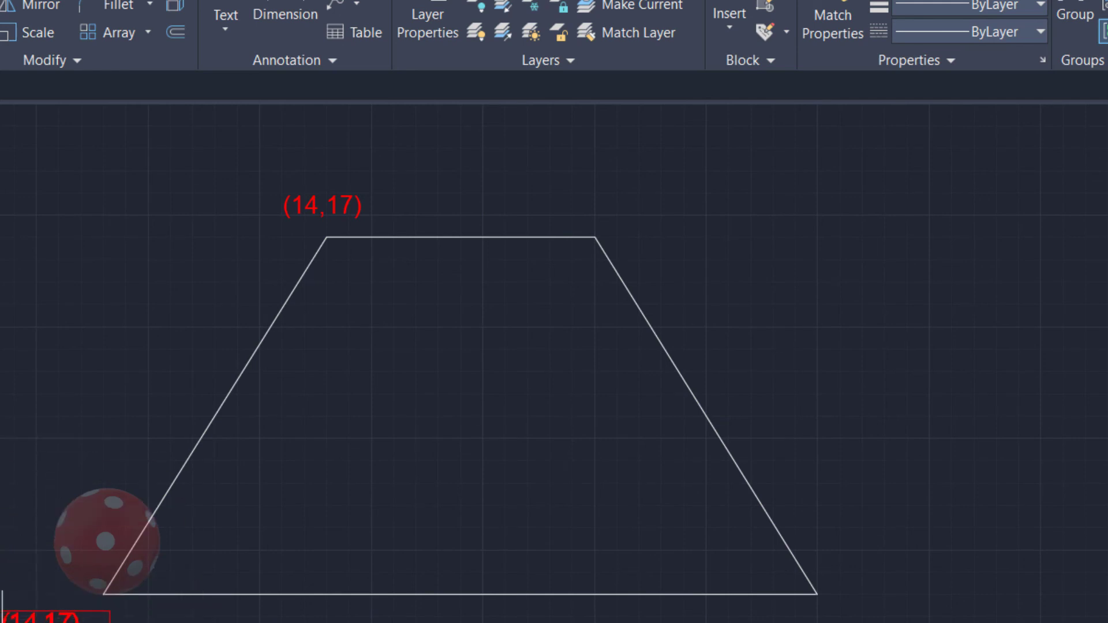
left_click(3, 611)
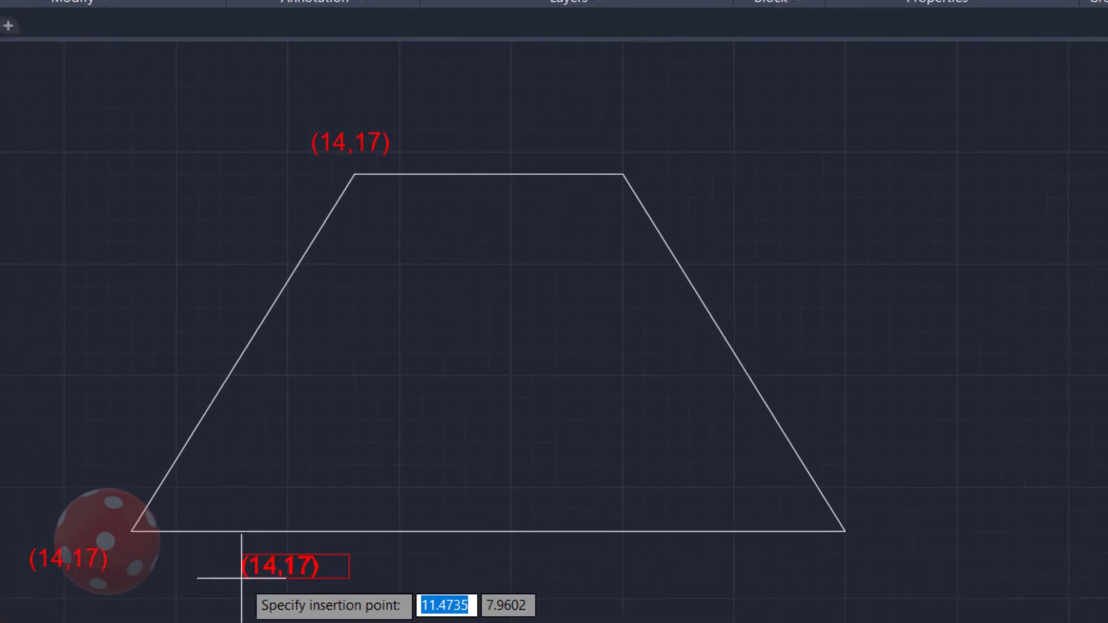
left_click(841, 538)
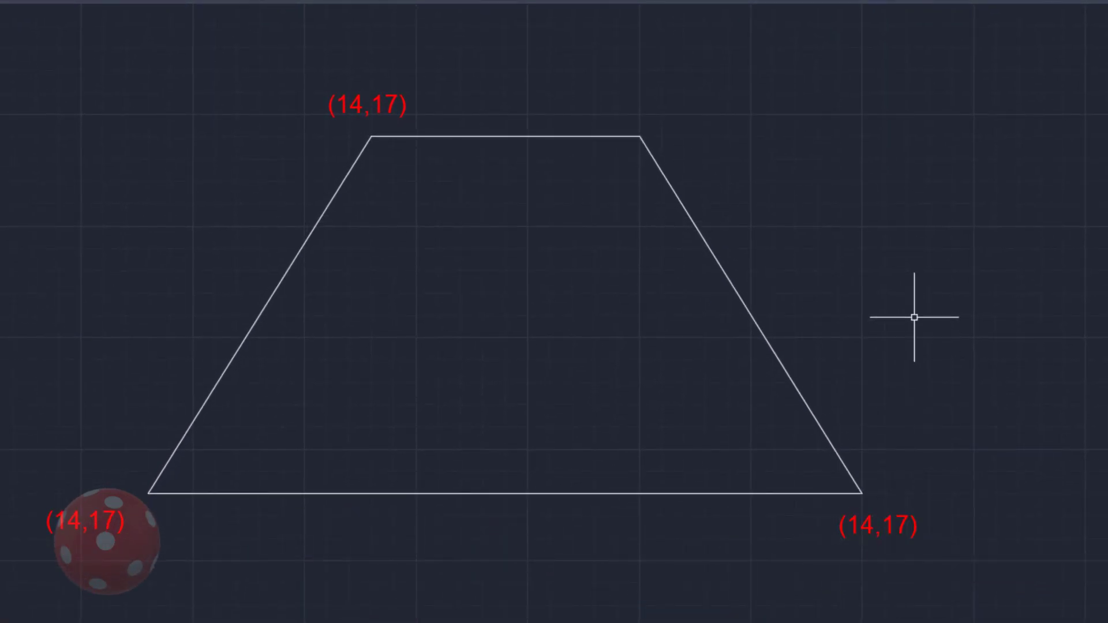
key("ctrl+v")
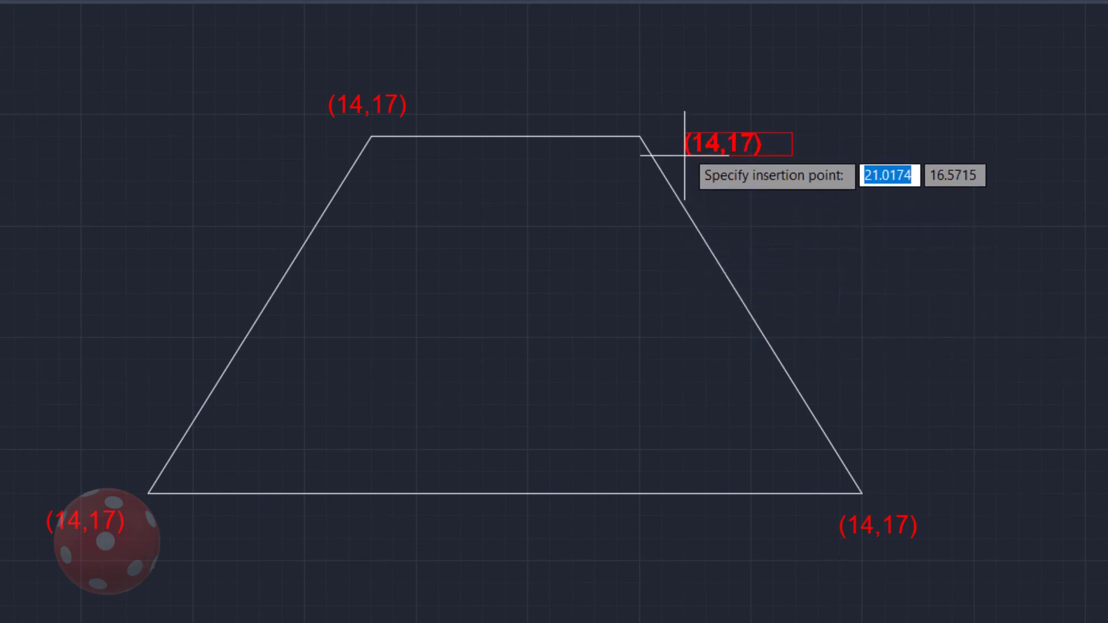
left_click(686, 138)
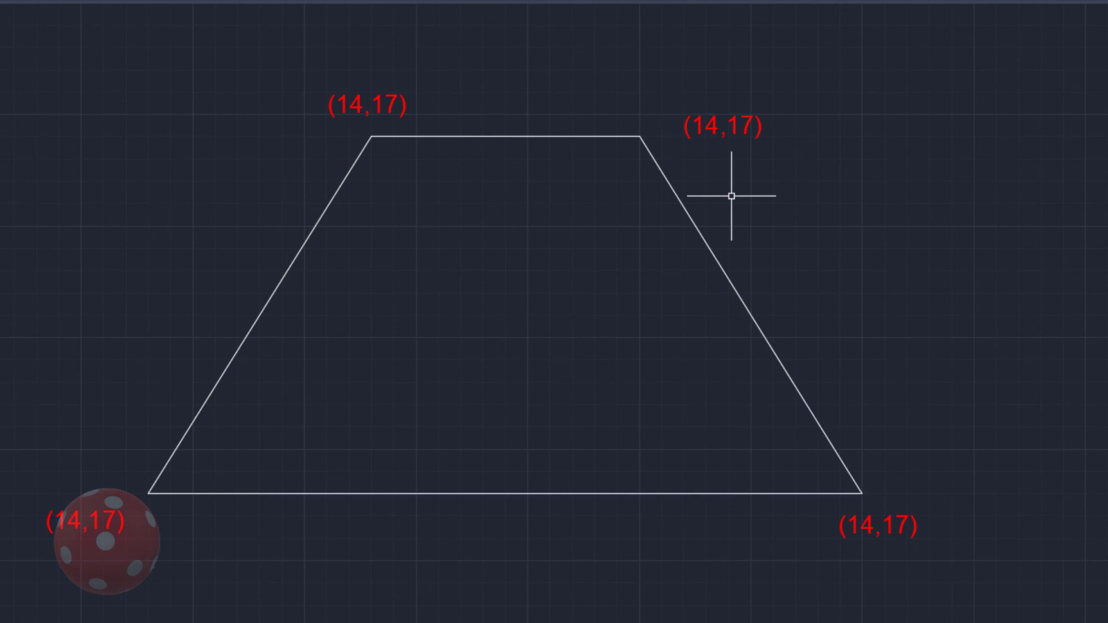
Step: Edit the text at the trapezoid's lower-left corner to read (9,9)
left_click(79, 515)
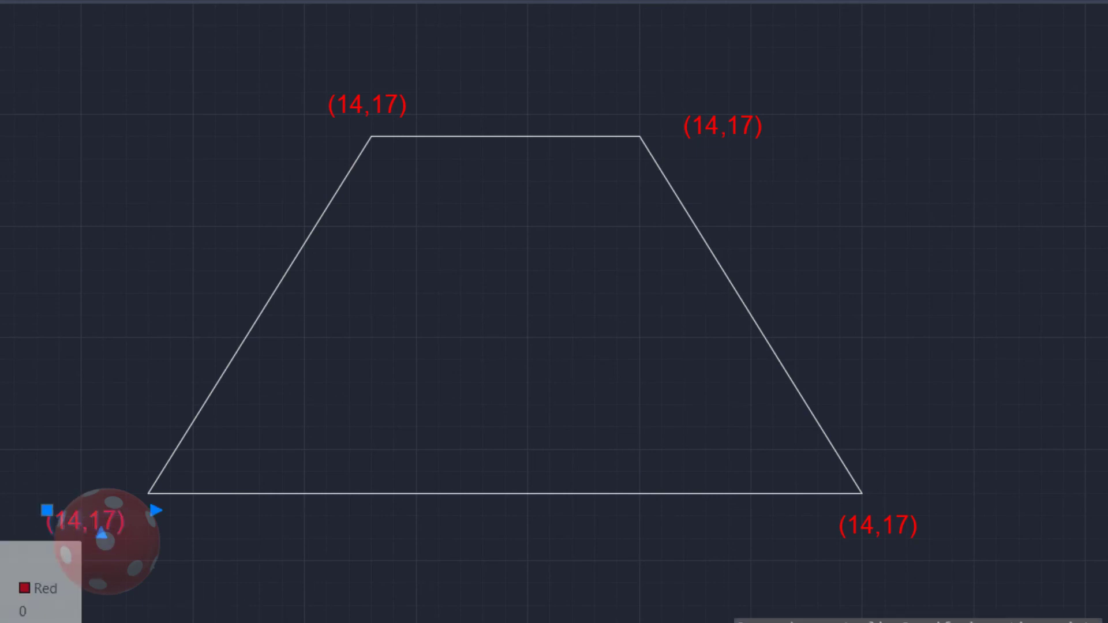
double_click(87, 521)
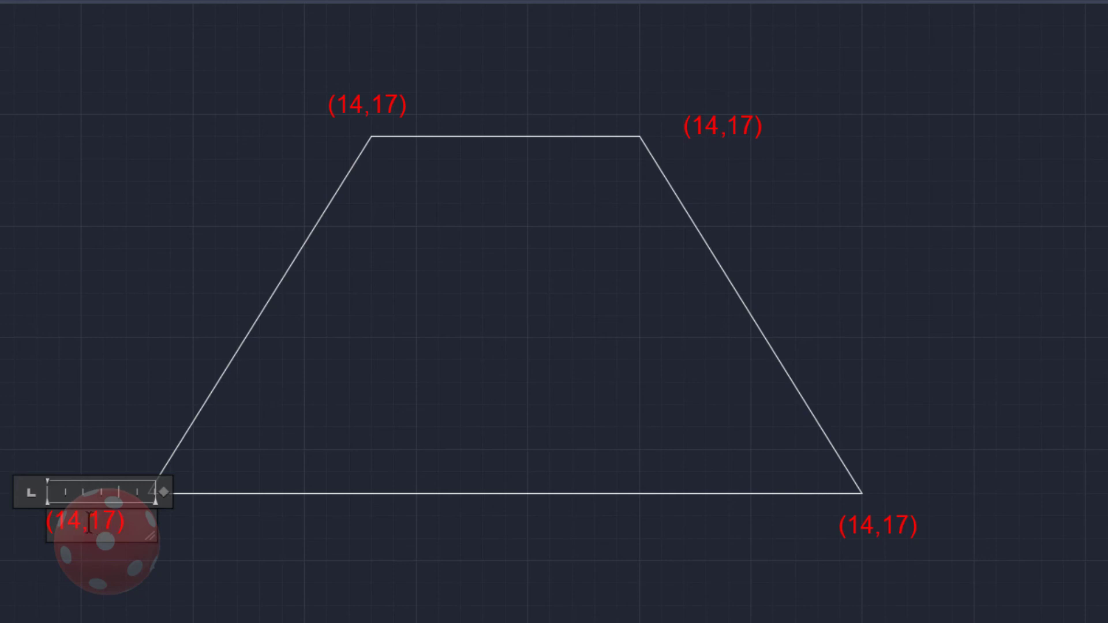
key("BackSpace")
key("BackSpace")
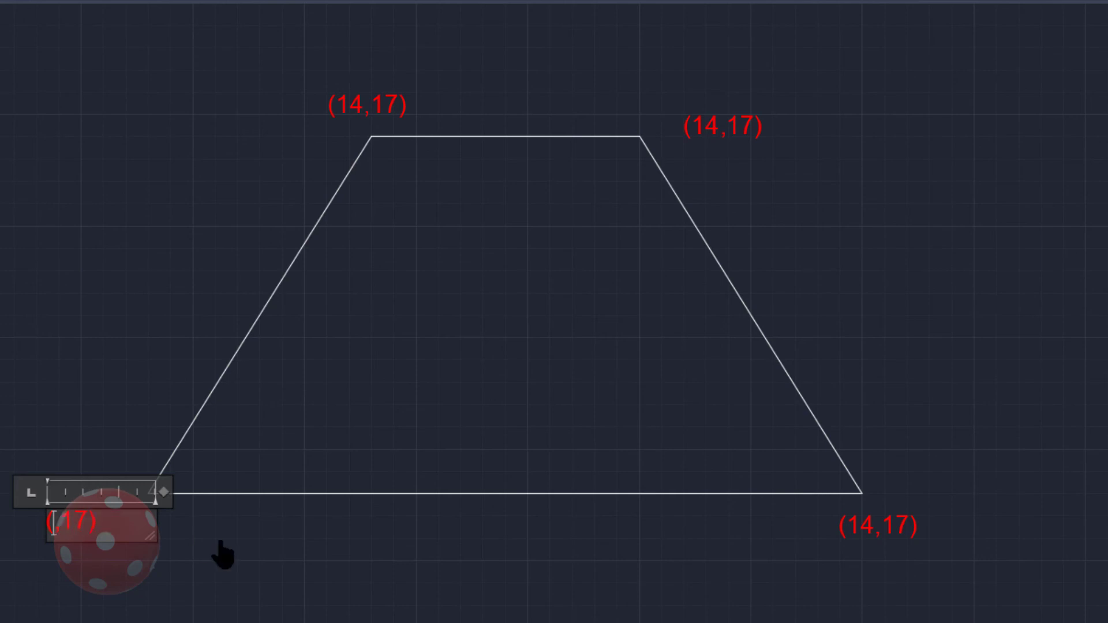
type("9")
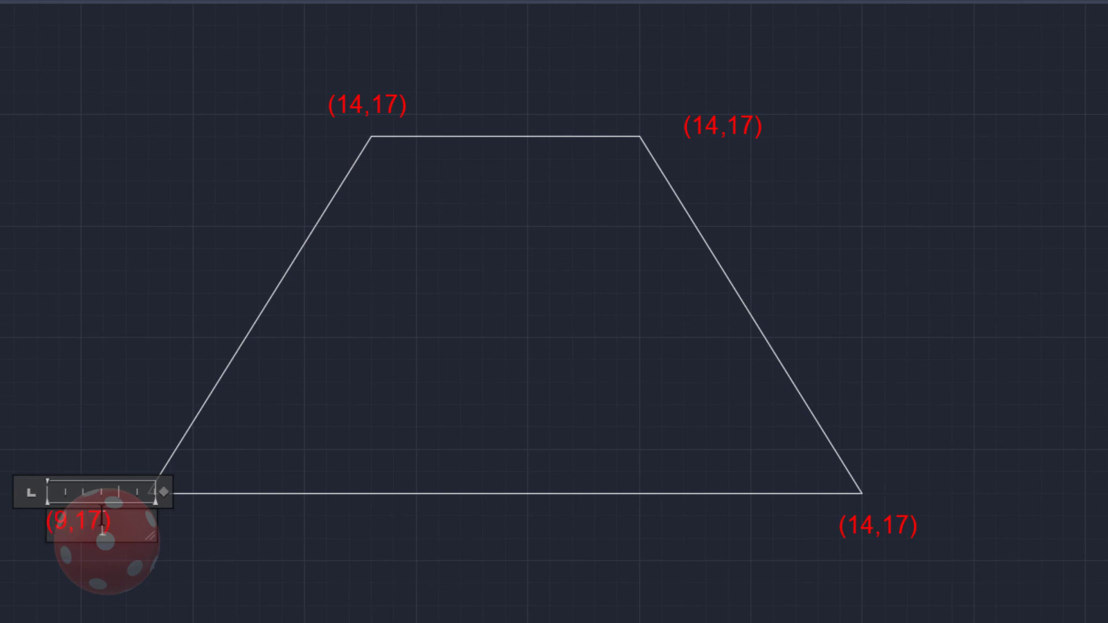
key("BackSpace")
key("BackSpace")
type("9")
left_click(871, 520)
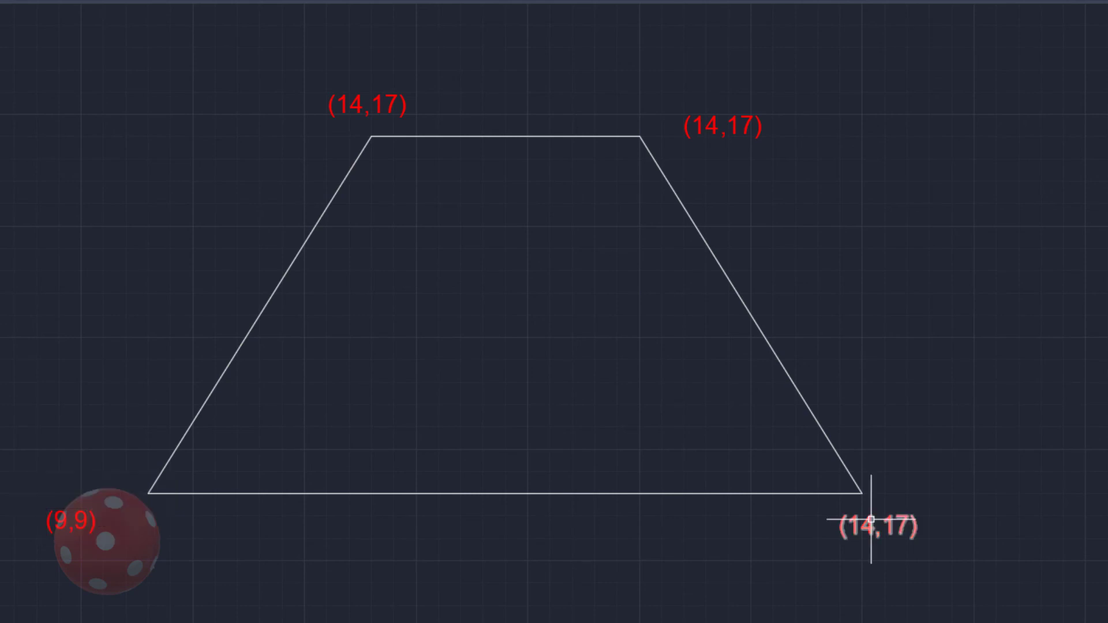
Step: Edit the text at the trapezoid's lower-right corner to read (25,9)
double_click(871, 519)
key("BackSpace")
key("BackSpace")
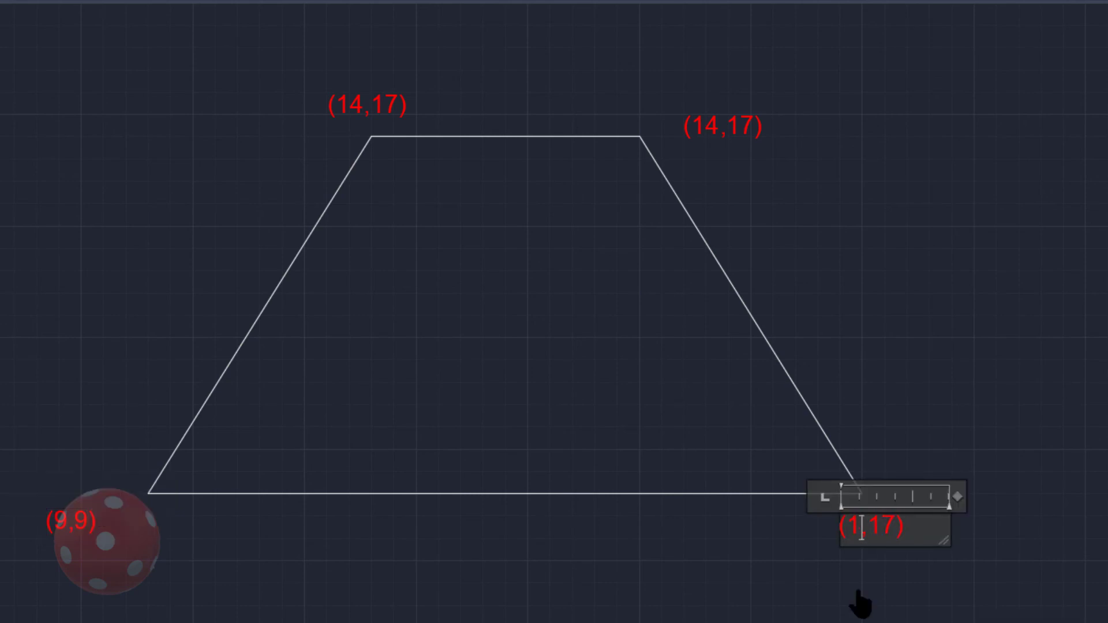
type("25")
left_click(910, 528)
key("BackSpace")
key("BackSpace")
type("9")
left_click(712, 161)
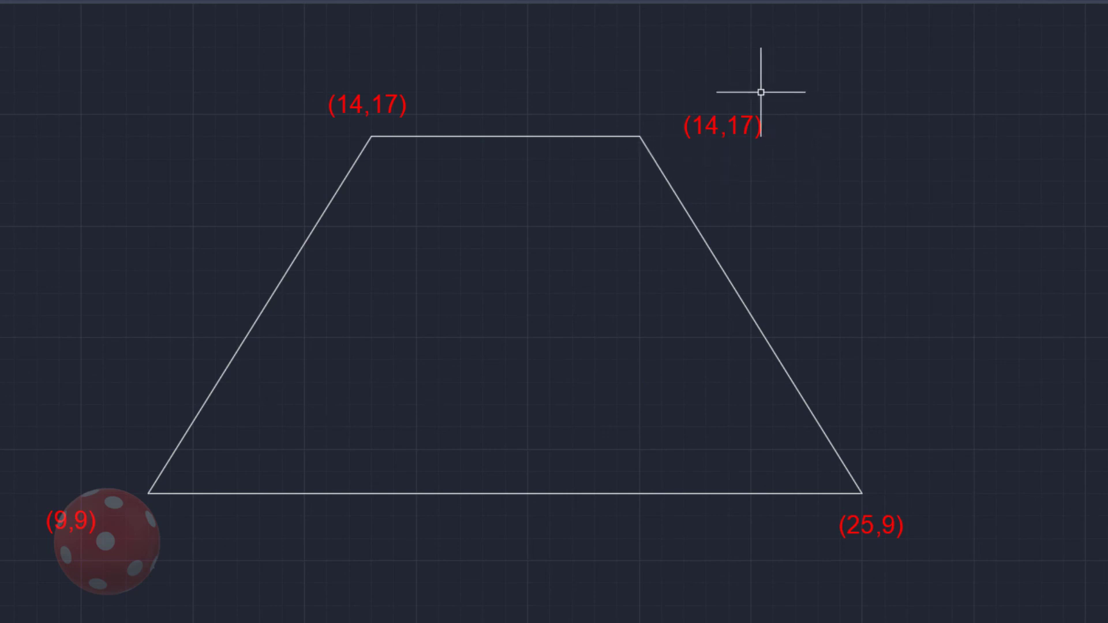
Step: Check the reference snip for the upper-right corner's coordinates and change that corner's text to (20,17)
key("alt+Tab")
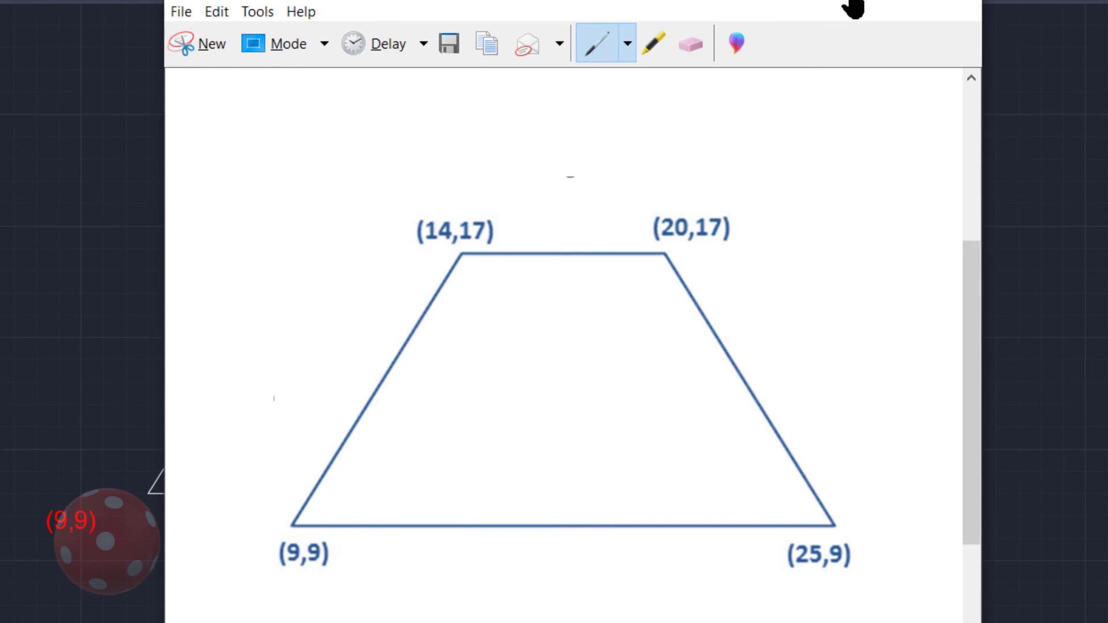
left_click(849, 0)
left_click(711, 125)
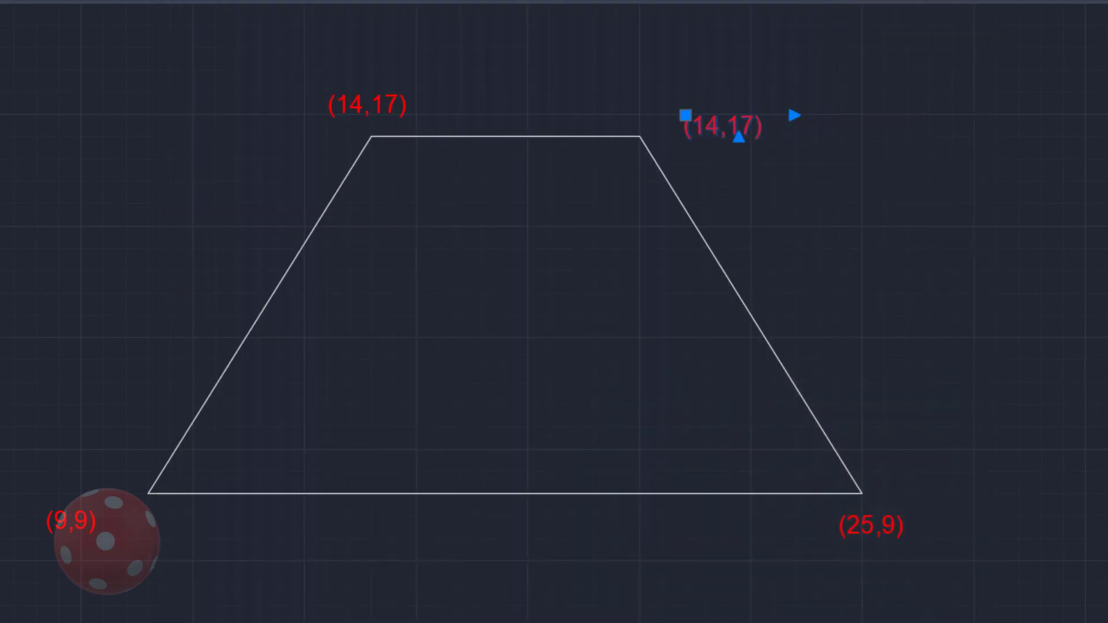
double_click(709, 126)
left_click(720, 128)
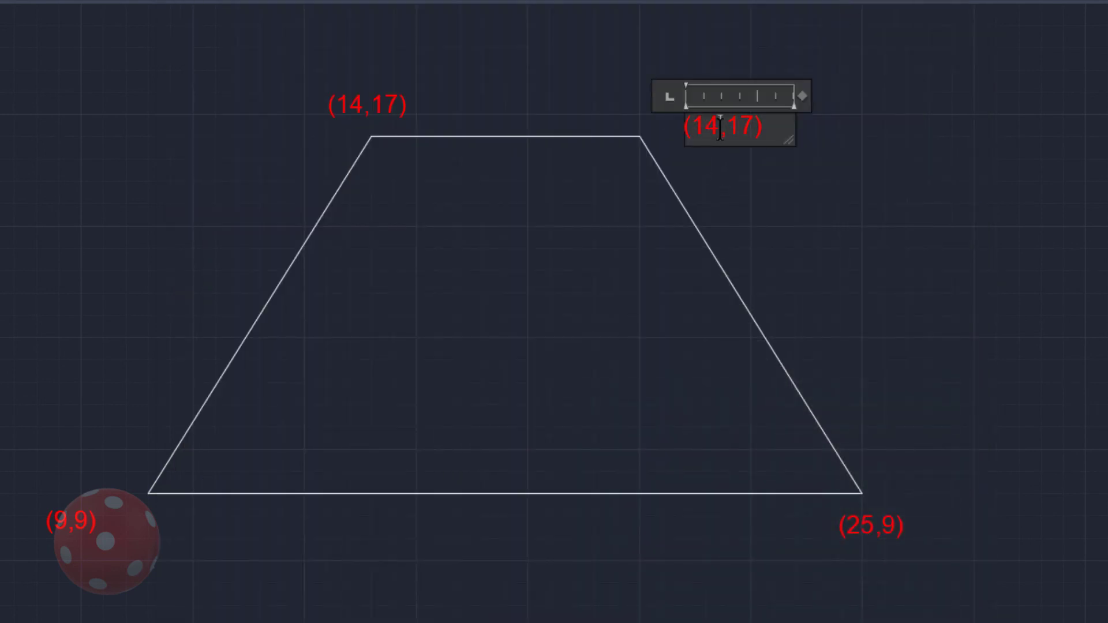
key("BackSpace")
key("BackSpace")
type("20")
left_click(990, 2)
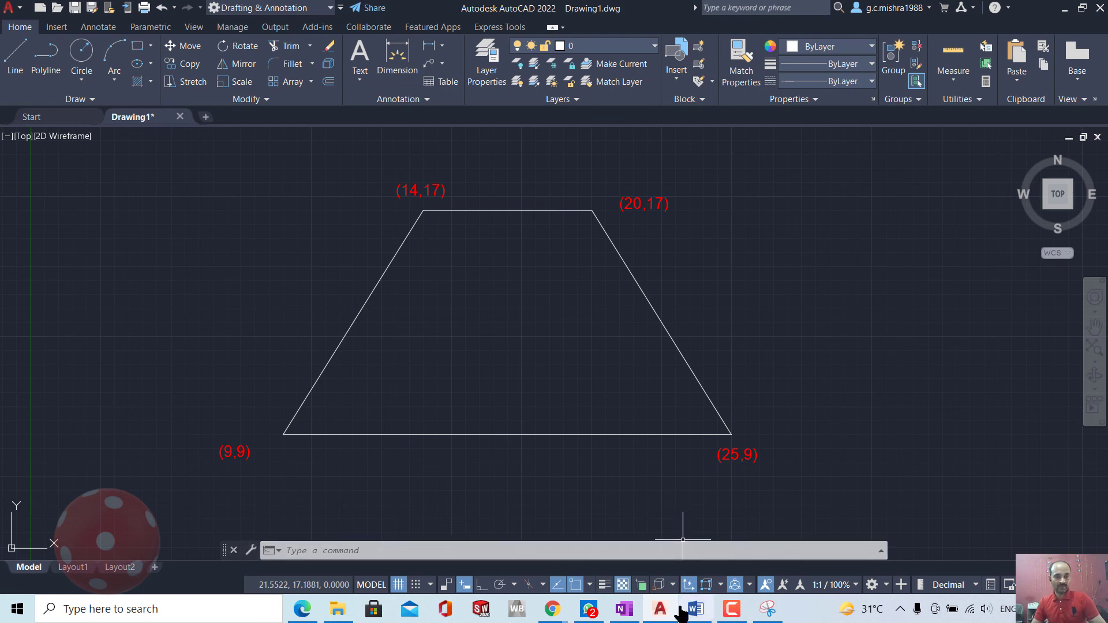
Step: Switch to the 2D Excercise Booklet in Word and select the Exercise 2 figure
left_click(696, 613)
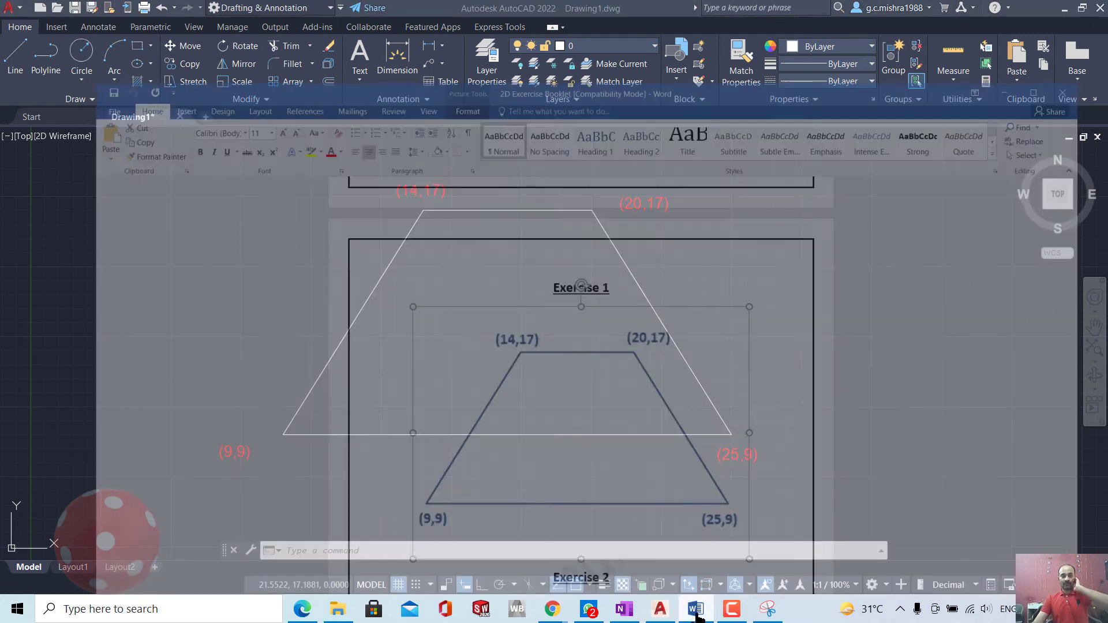
scroll(650, 452, "down", 3)
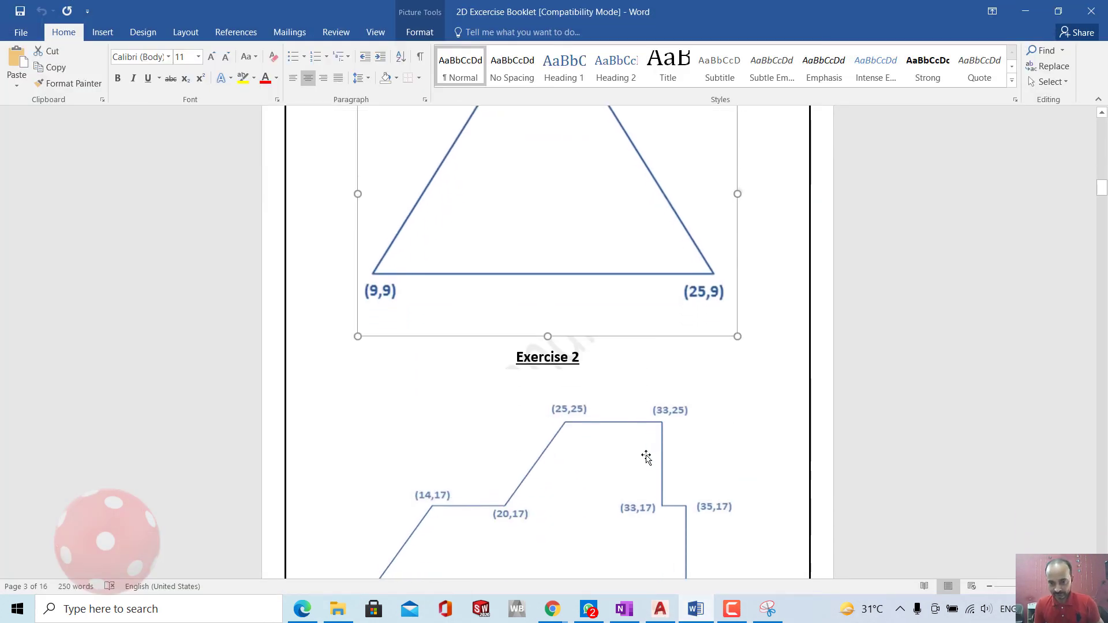
scroll(646, 457, "down", 2)
left_click(584, 371)
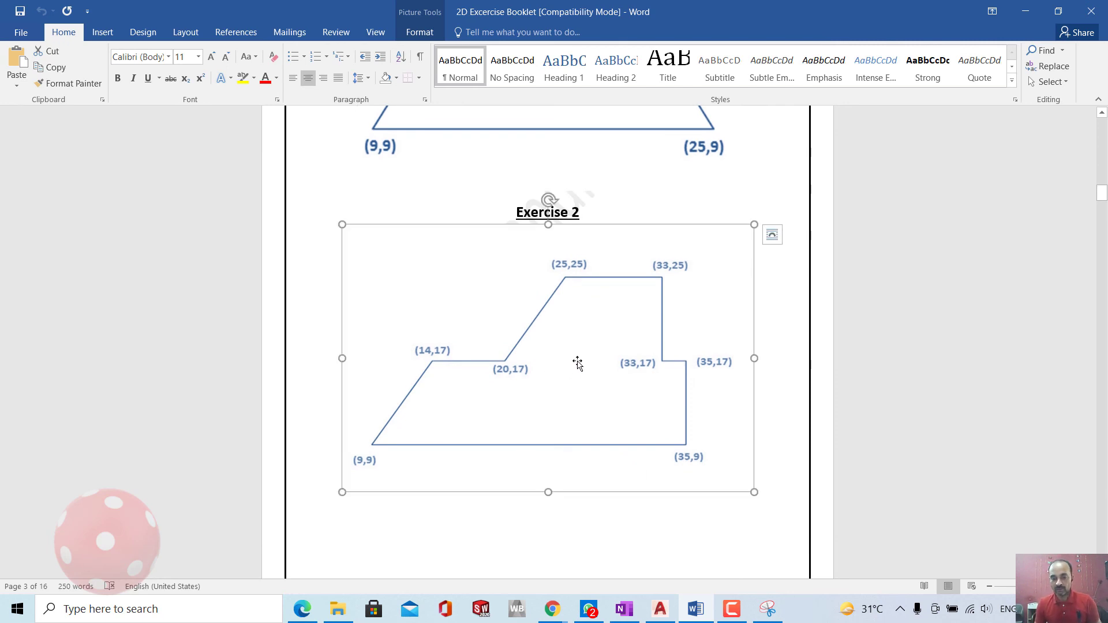
Step: Switch to Snipping Tool, capture a new rectangular snip of the Exercise 2 figure and copy it
left_click(768, 609)
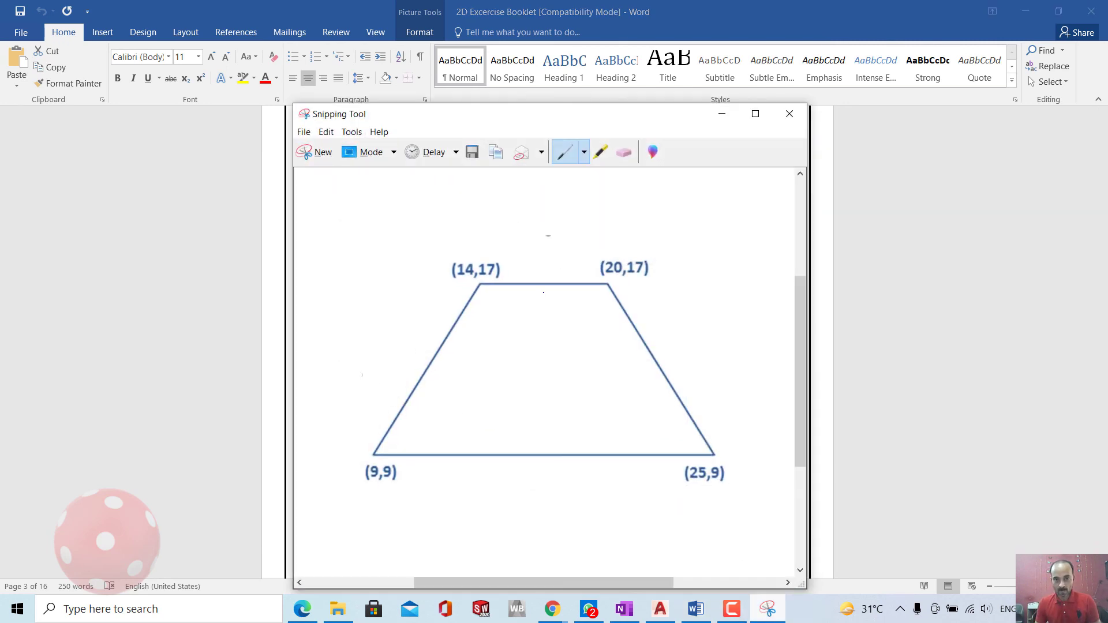
left_click(324, 152)
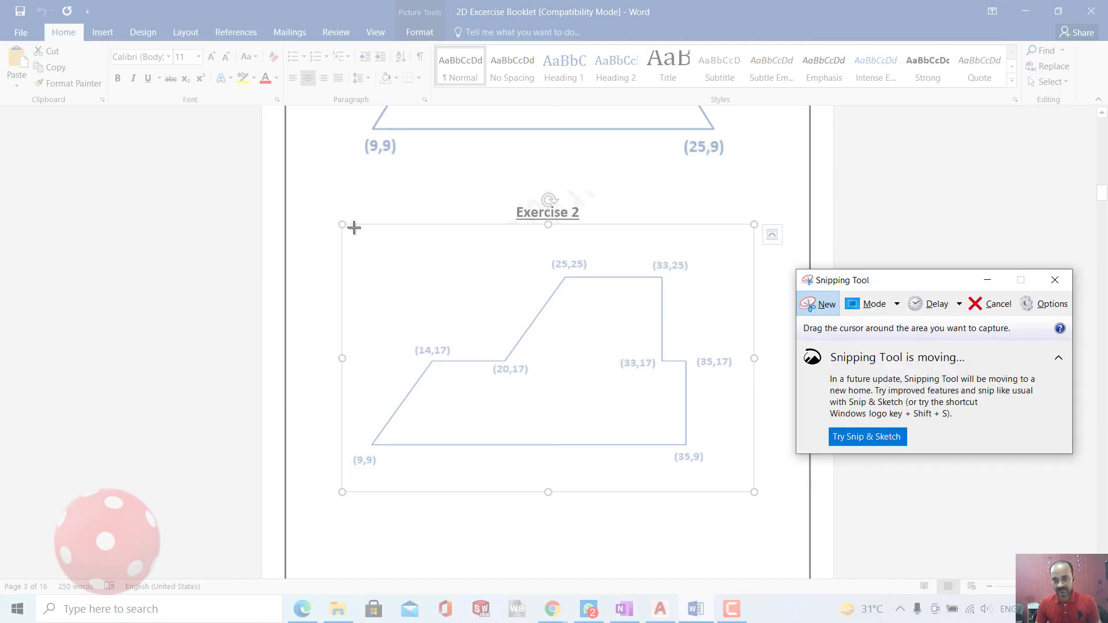
mouse_move(353, 227)
left_mouse_down()
mouse_move(343, 301)
mouse_move(418, 494)
mouse_move(731, 473)
left_mouse_up()
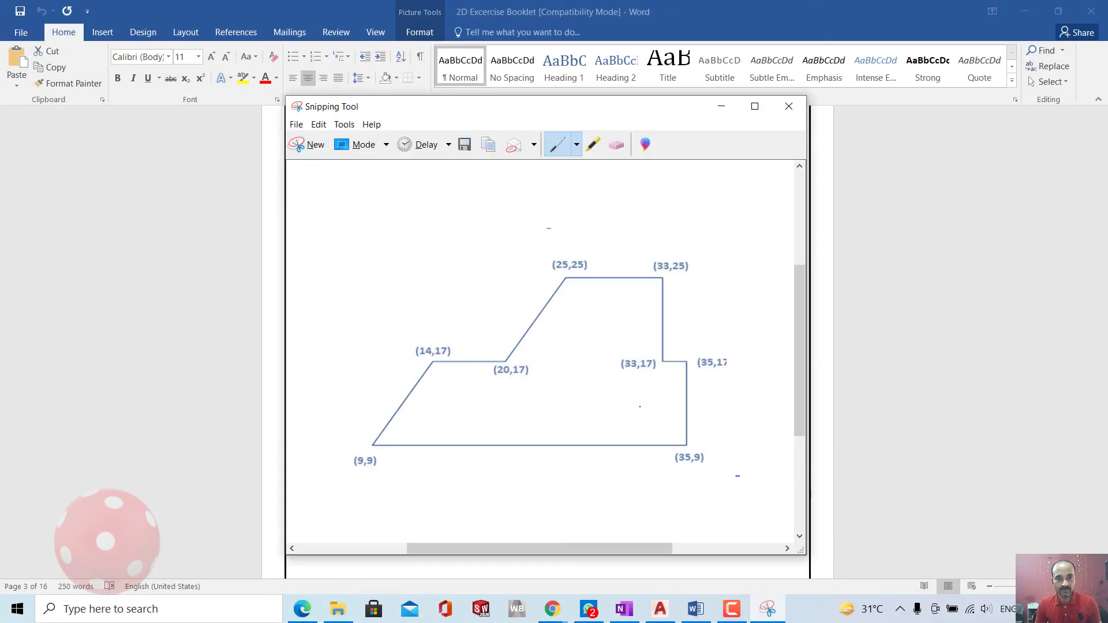
right_click(501, 381)
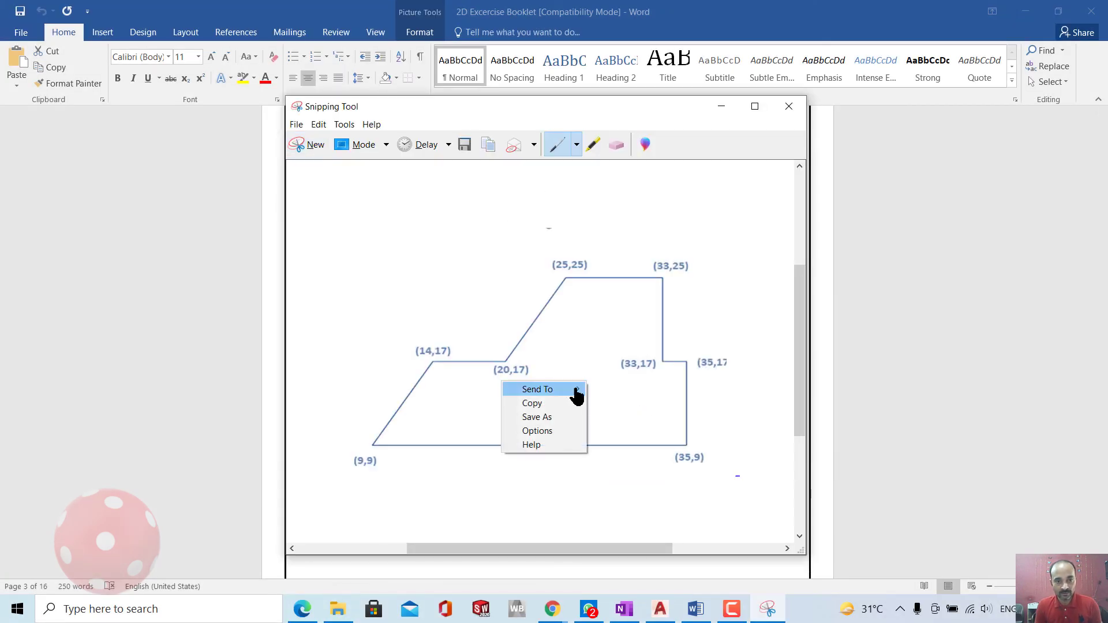
left_click(547, 404)
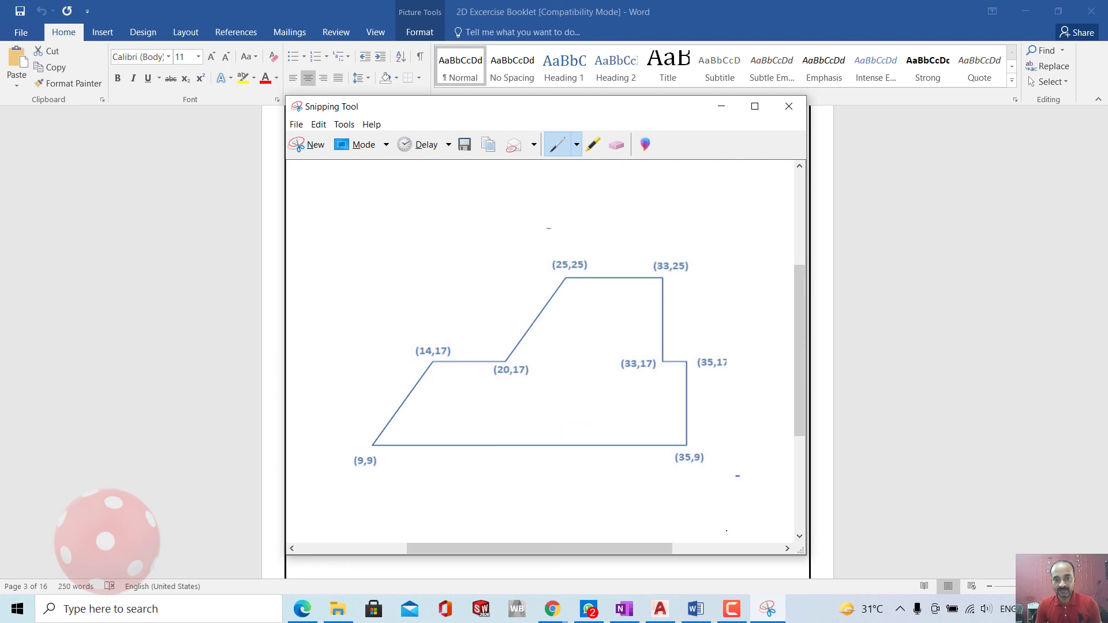
Step: Switch to WhatsApp and look through the chats and contacts in the search results
left_click(587, 609)
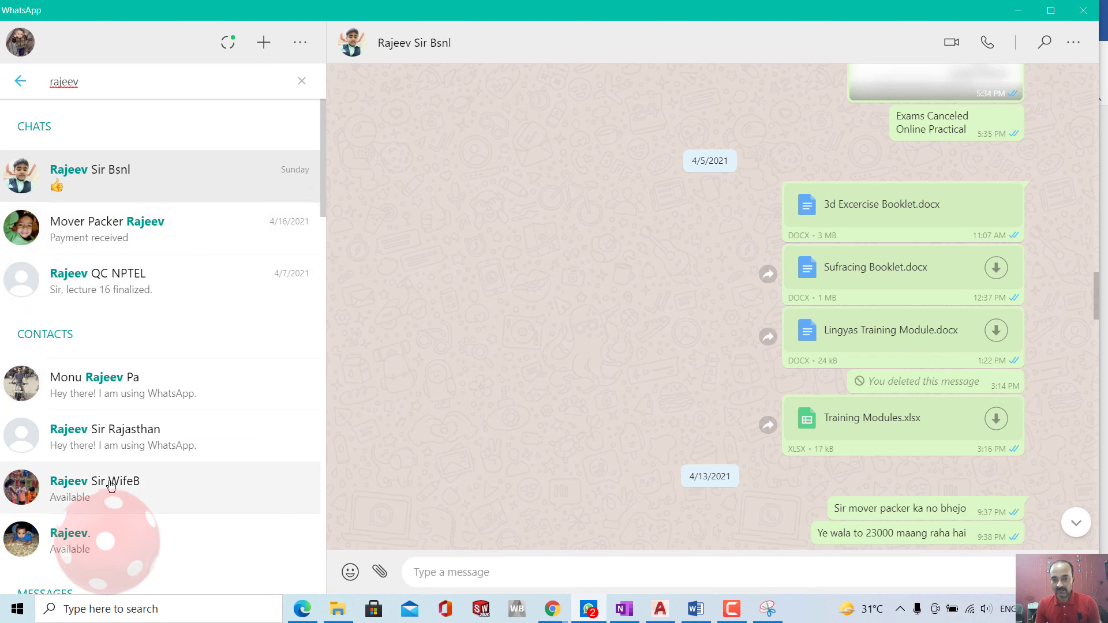
scroll(116, 401, "down", 8)
scroll(116, 397, "up", 8)
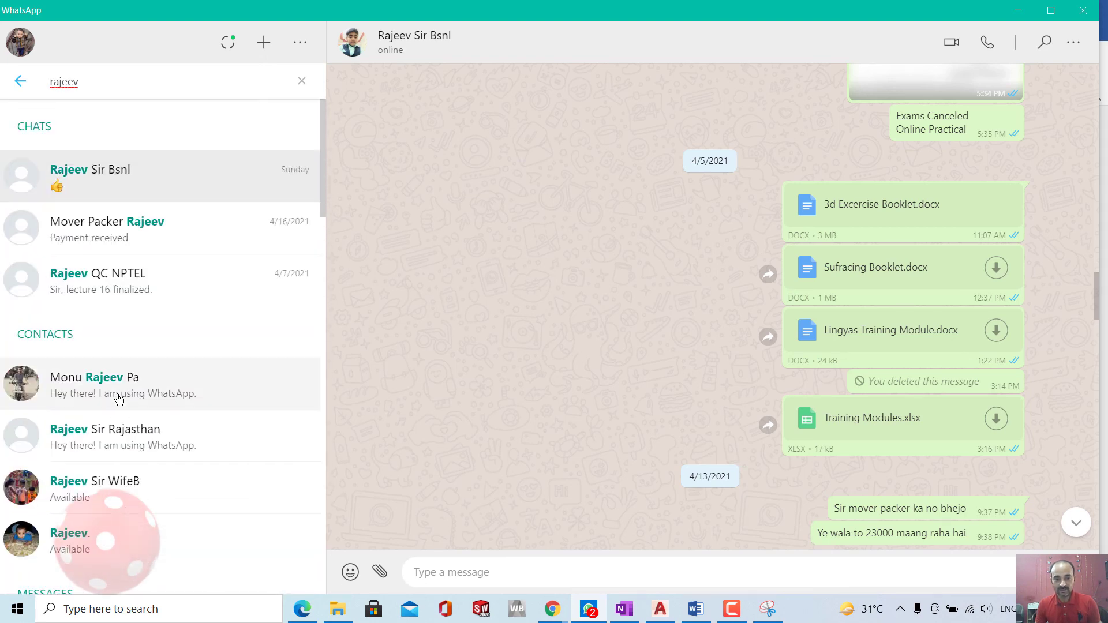